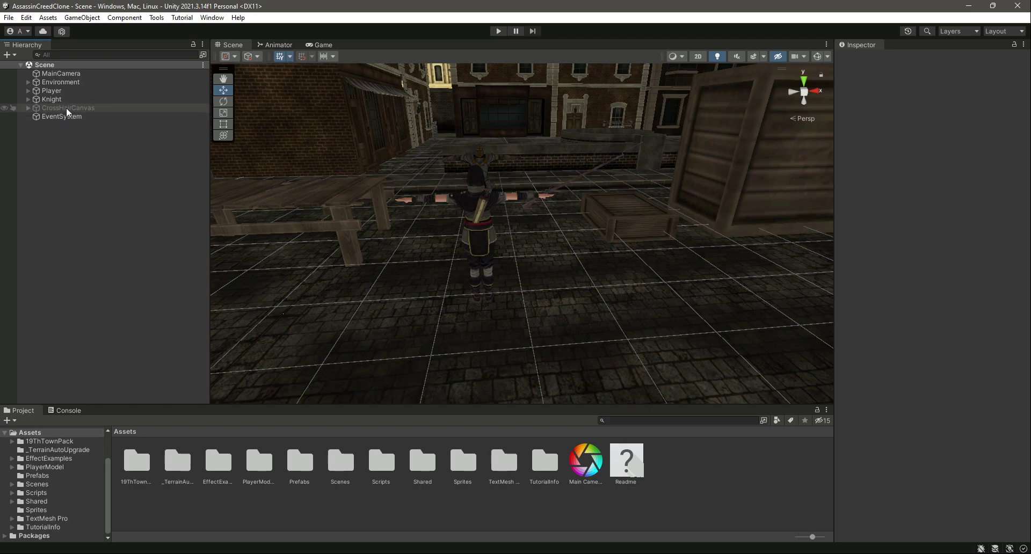
Toggle the CrossHairCanvas object's active state on and back off, and save the scene
click(66, 108)
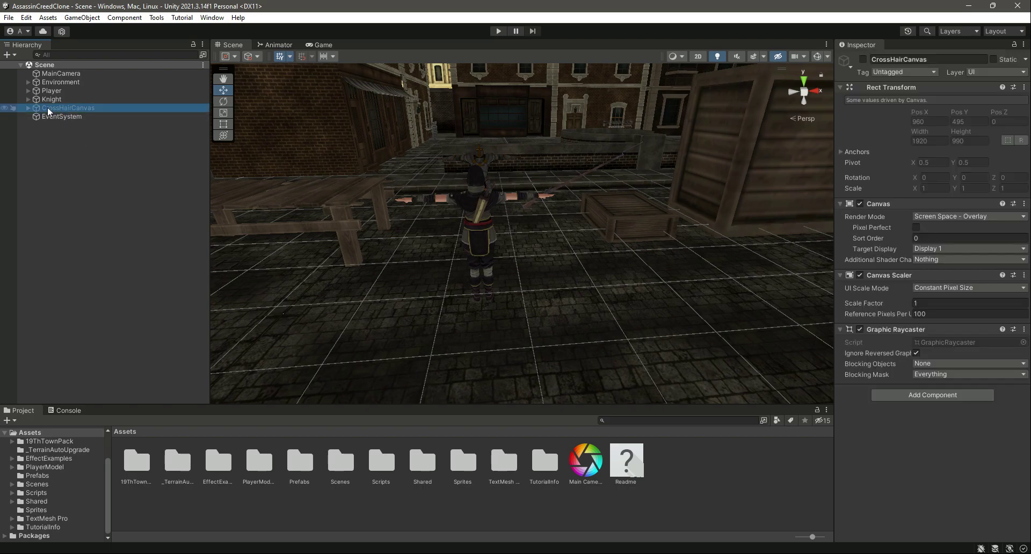
click(863, 59)
click(863, 59)
click(121, 182)
key(ctrl+s)
Switch to Visual Studio Code and review the two commented-out crosshair.SetActive lines in Rifle.cs
key(alt+Tab)
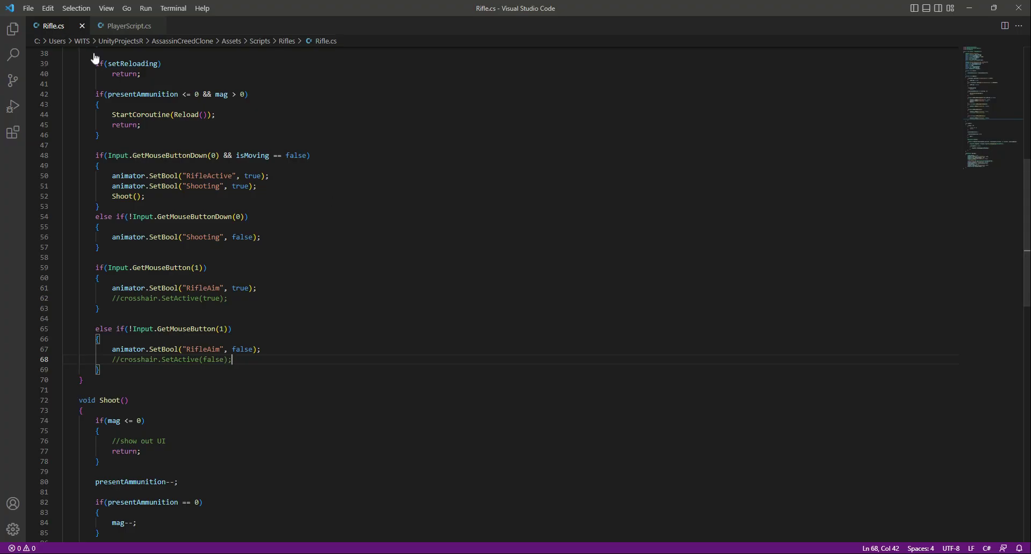
drag(112, 299, 229, 299)
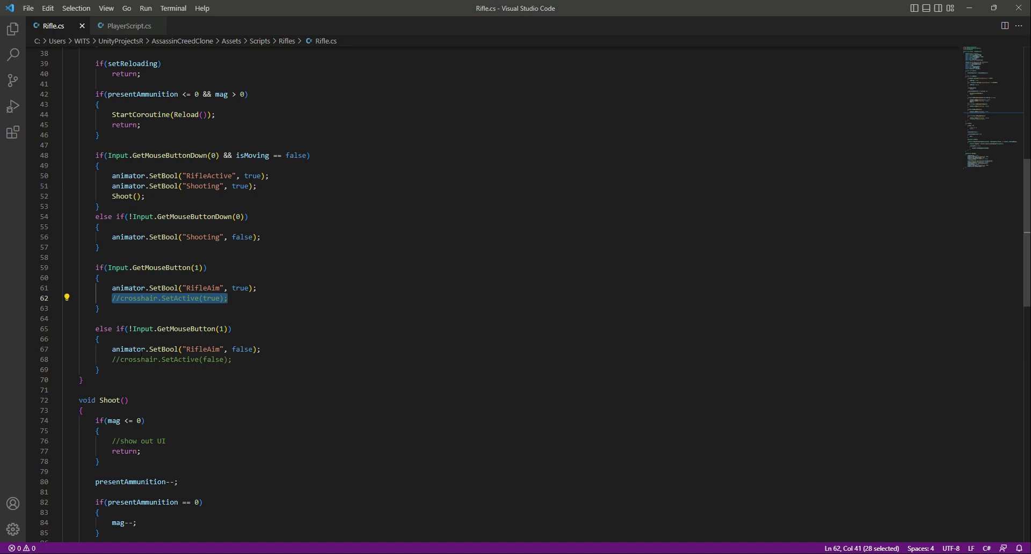
drag(112, 359, 236, 370)
click(261, 359)
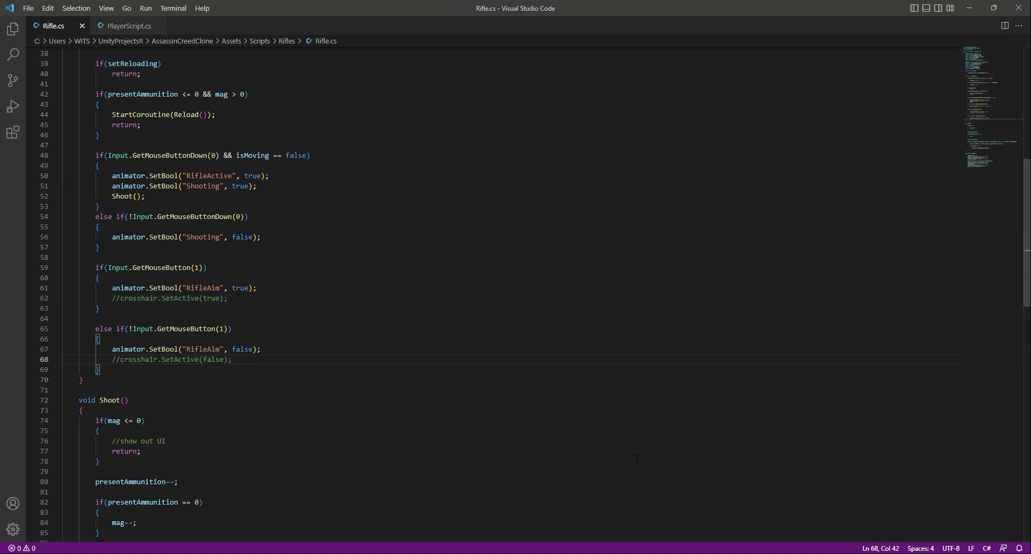
Return to Unity and look through the animation files in PlayerModel/Animations/Bazooka
key(alt+Tab)
click(49, 466)
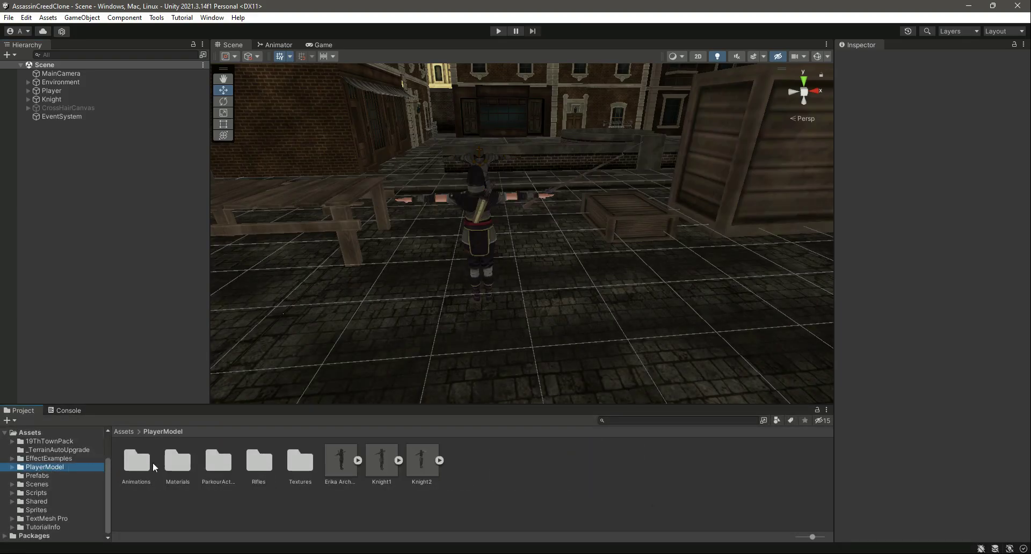
double_click(137, 465)
click(138, 465)
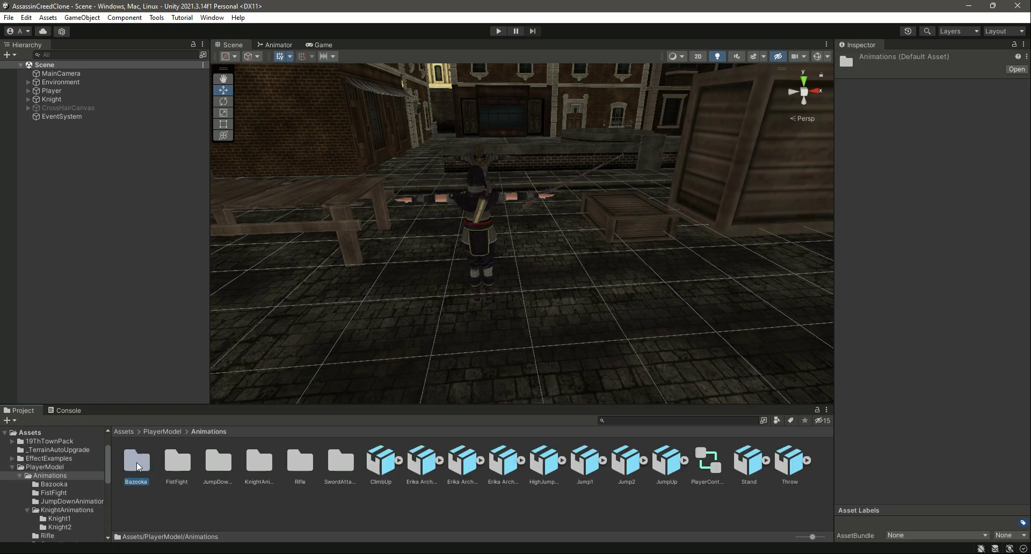
double_click(137, 465)
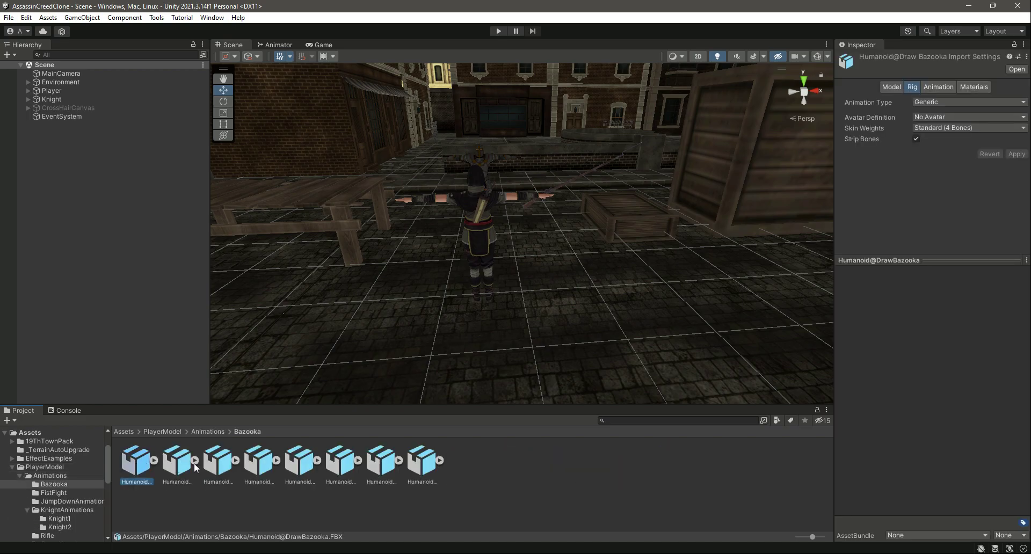
key(Right)
key(Right)
key(Right)
key(Right)
key(Right)
key(Right)
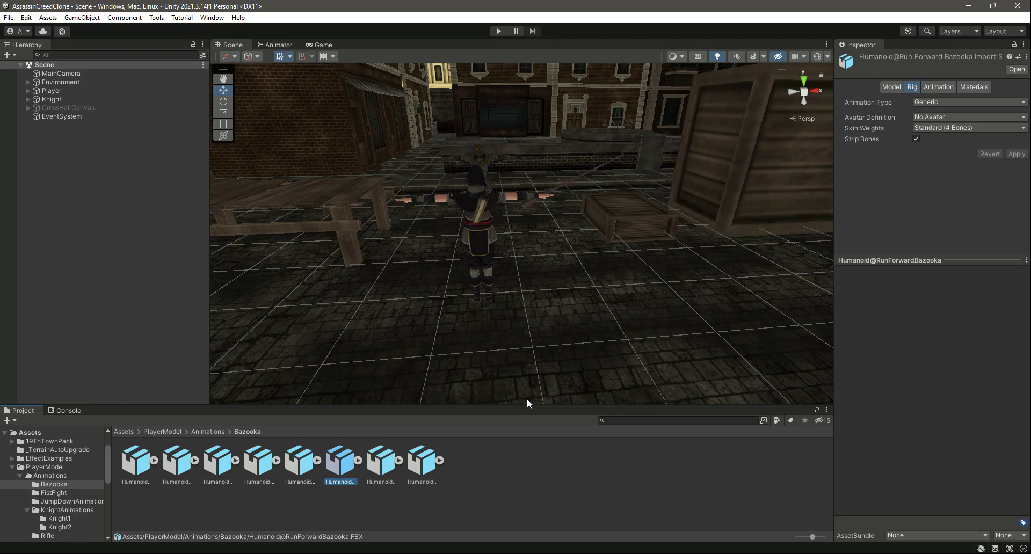
key(Right)
key(Left)
key(Left)
key(Left)
key(Left)
key(Left)
key(Left)
key(Left)
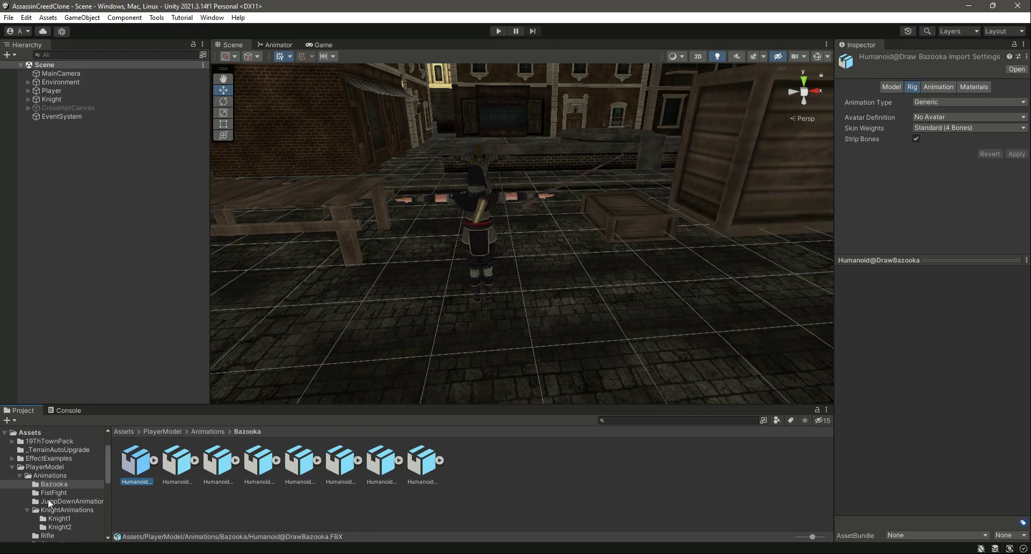
Find the bio_shotgun model in PlayerModel/Rifles/Launcher/source and inspect its preview
click(11, 467)
click(42, 468)
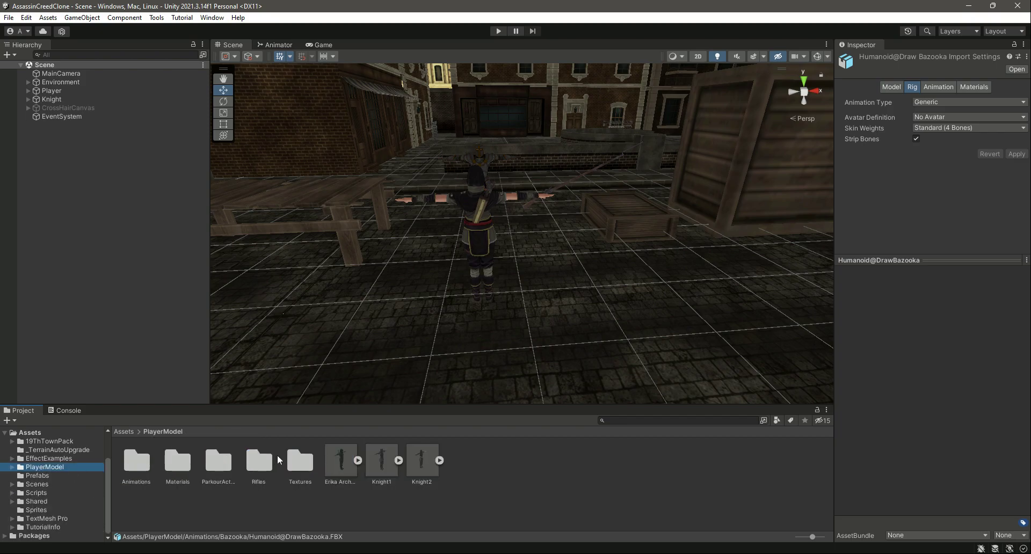
click(45, 468)
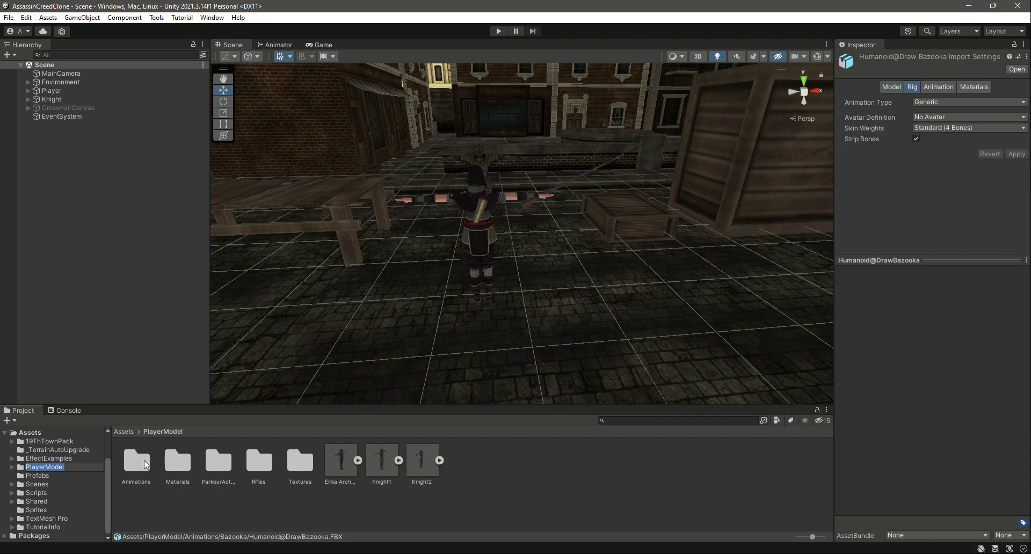
click(214, 489)
click(255, 466)
double_click(256, 467)
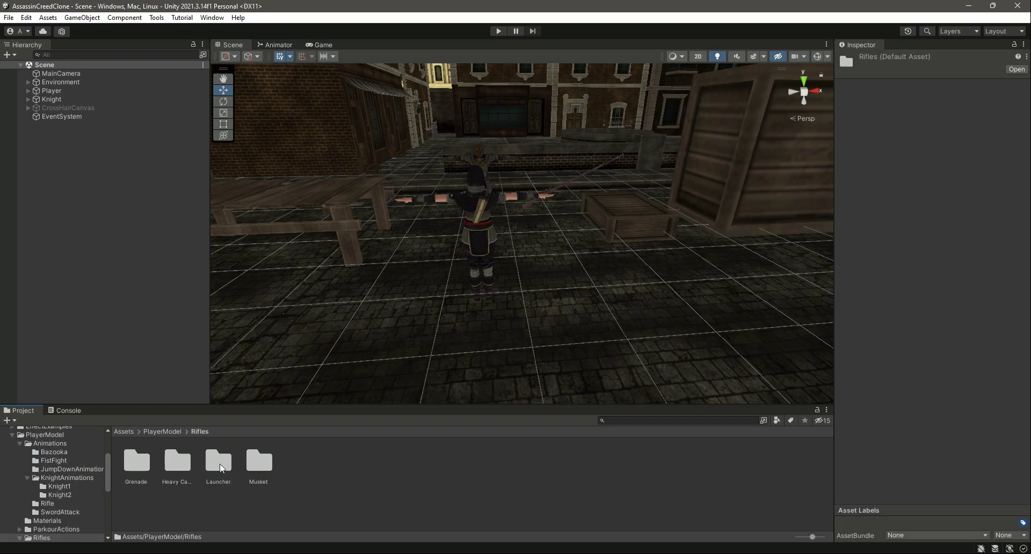
double_click(230, 461)
double_click(178, 461)
click(137, 461)
drag(901, 298, 945, 315)
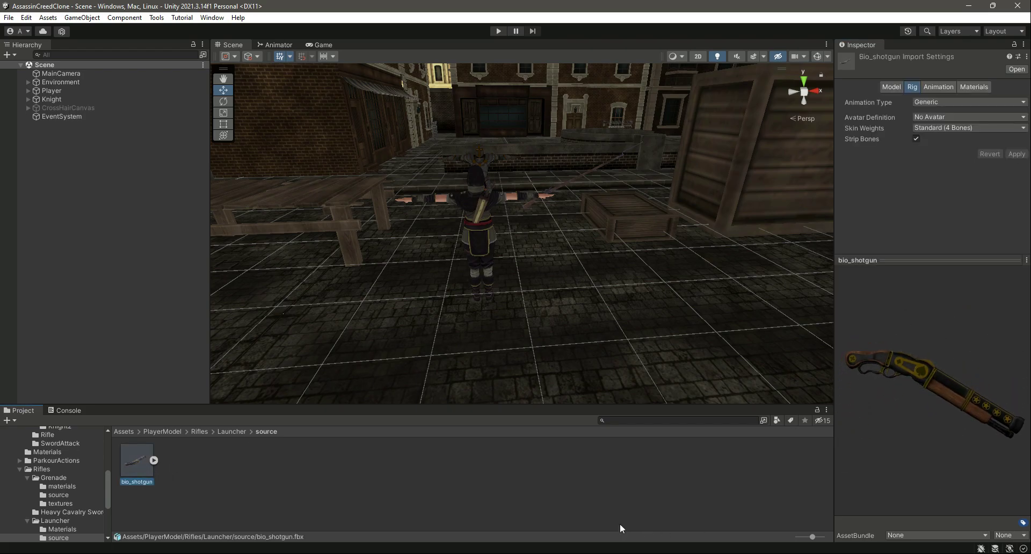
Set the rig's Animation Type to Humanoid for all eight files in PlayerModel/Animations/Bazooka and apply it
click(19, 469)
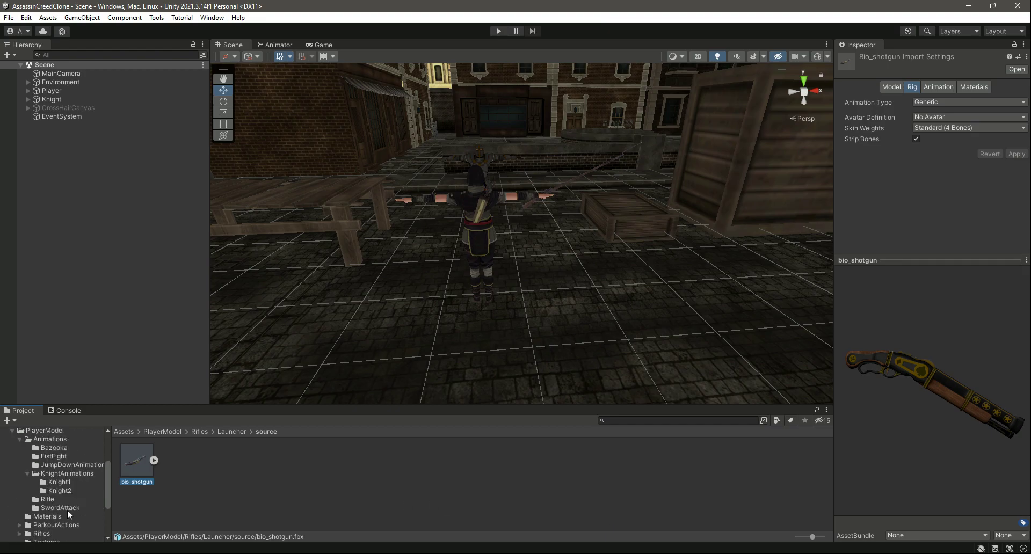
click(12, 432)
click(45, 467)
double_click(136, 460)
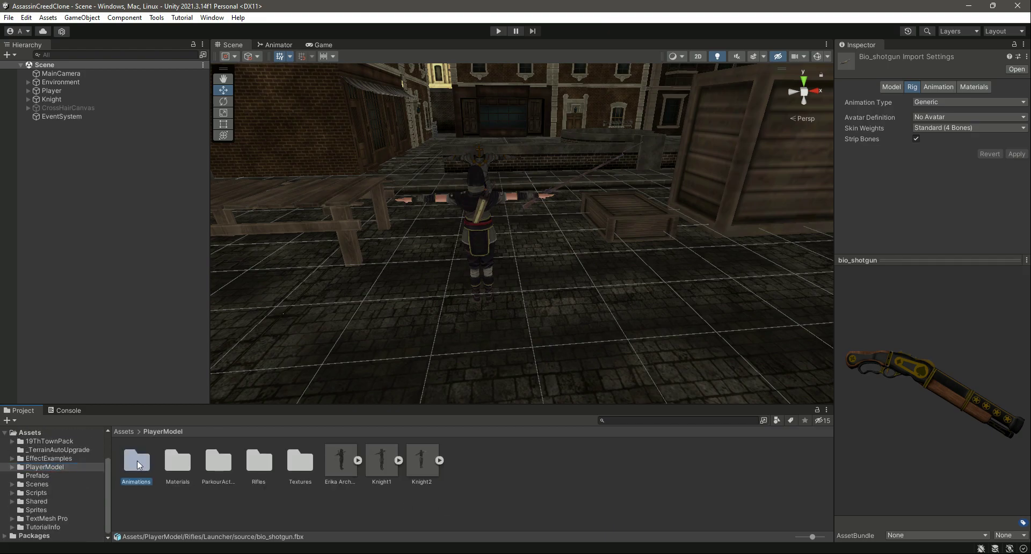
double_click(138, 465)
click(137, 462)
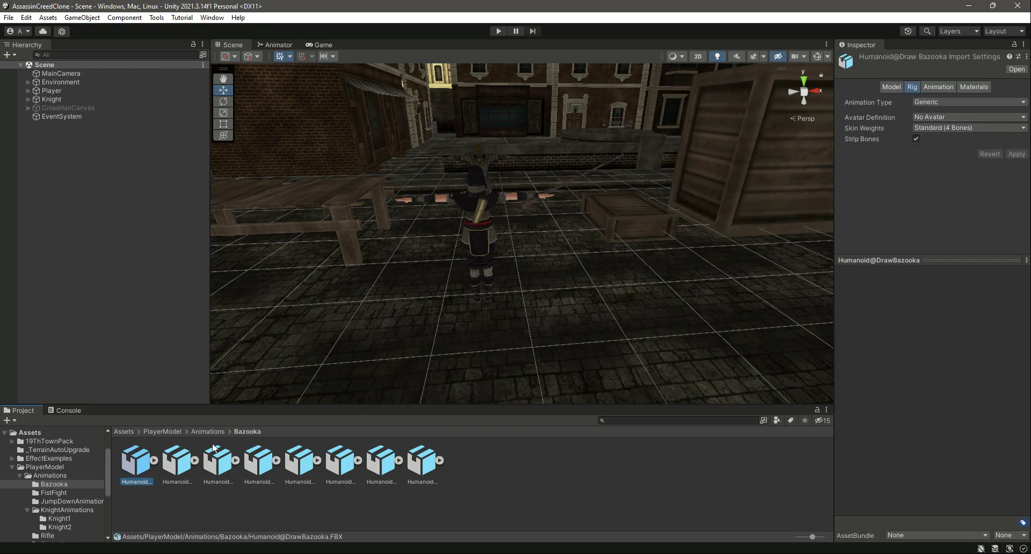
shift+click(424, 471)
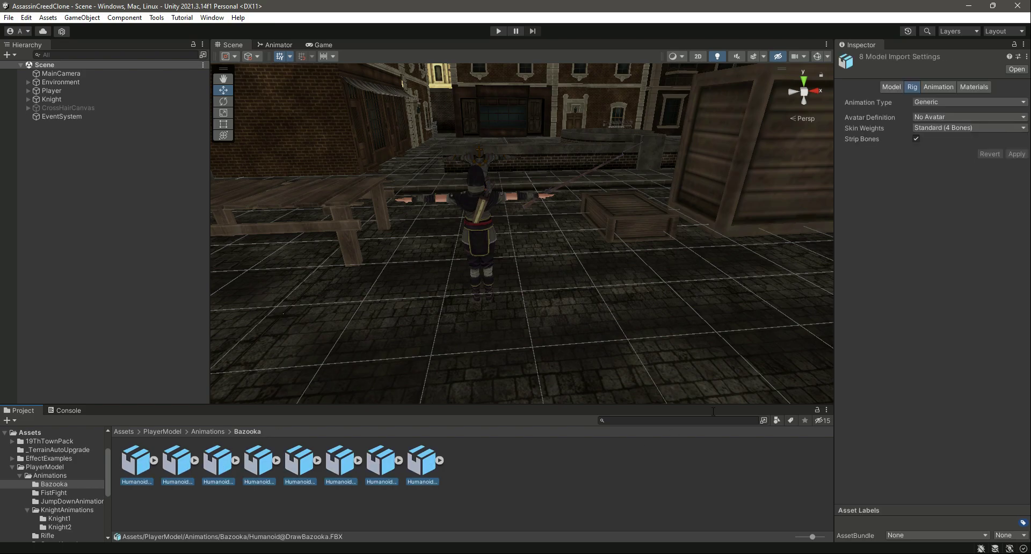
click(929, 101)
click(941, 148)
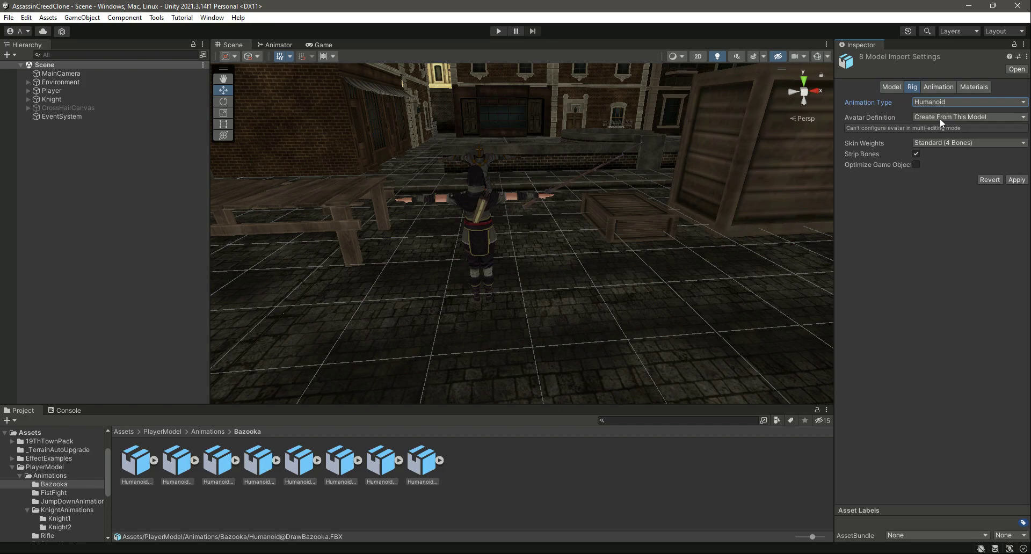
click(1016, 180)
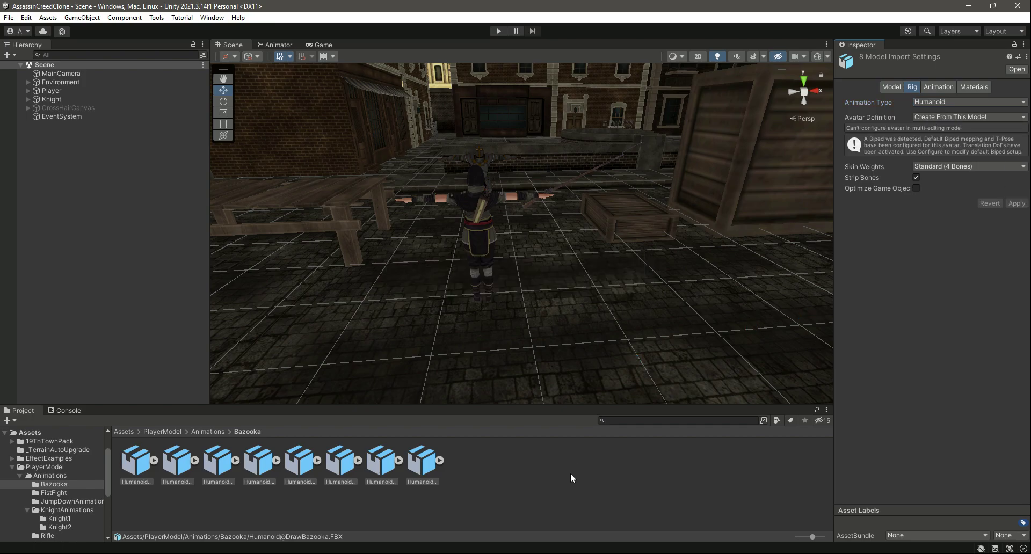
Preview the DrawBazooka, IdleAimBazooka and RunForwardBazooka animation clips
click(139, 463)
click(924, 86)
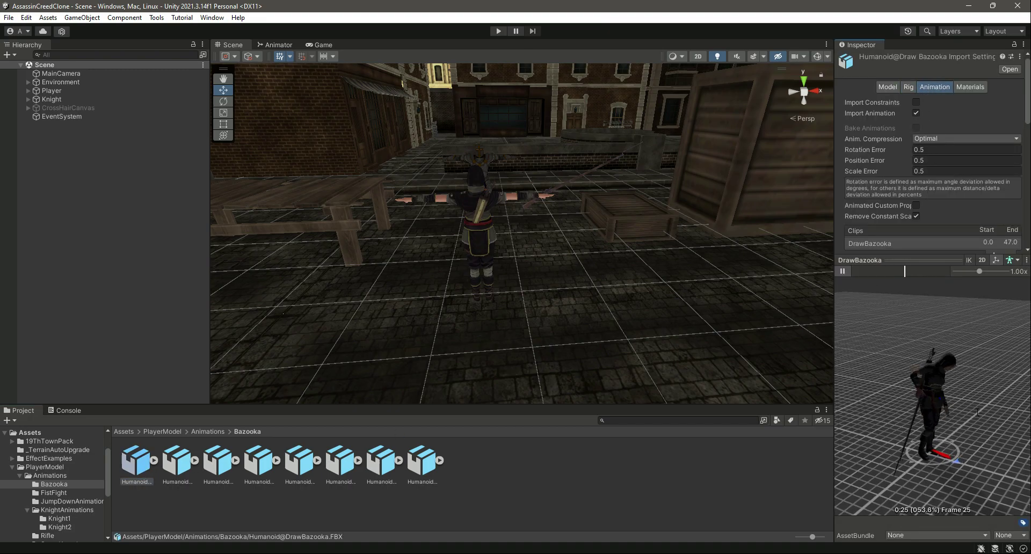
click(180, 469)
click(843, 271)
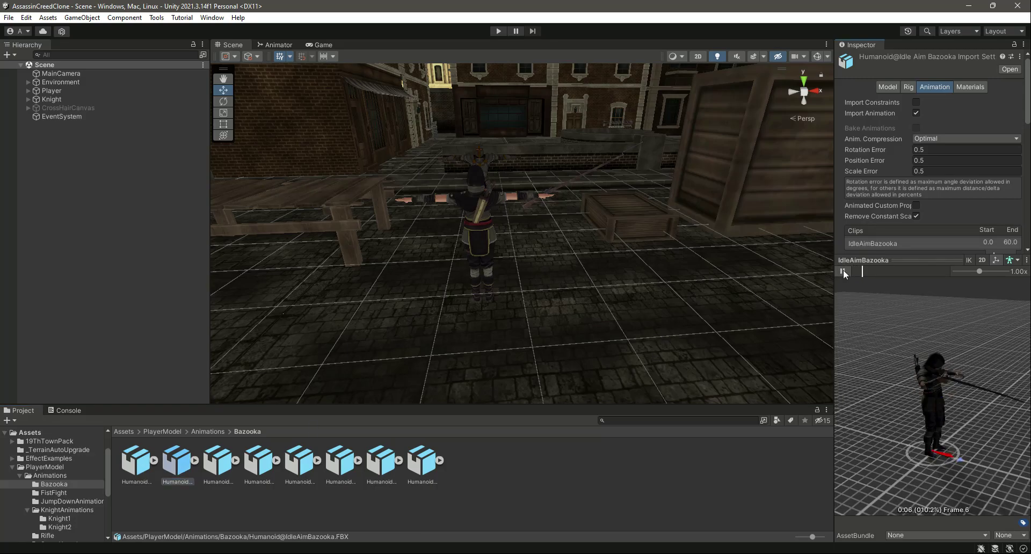
click(342, 466)
click(845, 271)
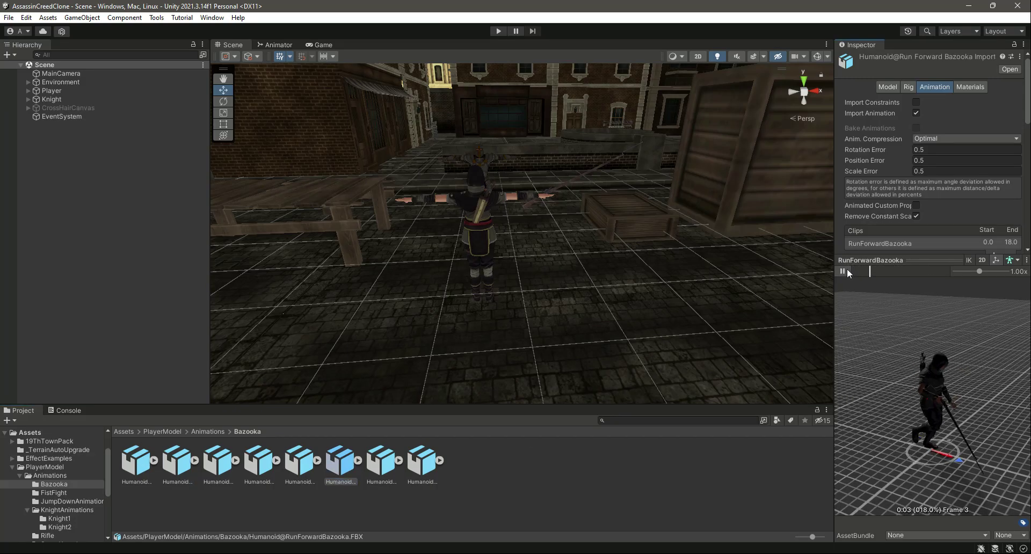
click(689, 487)
Open the PlayerController animator controller from PlayerModel/Animations and select its Rifle sub-state machine
click(20, 475)
click(11, 467)
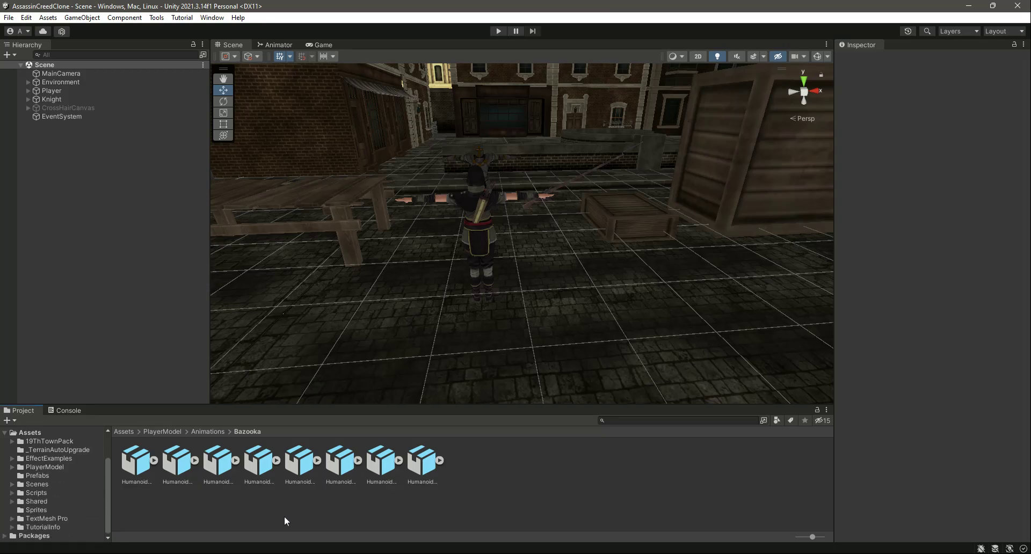
click(50, 466)
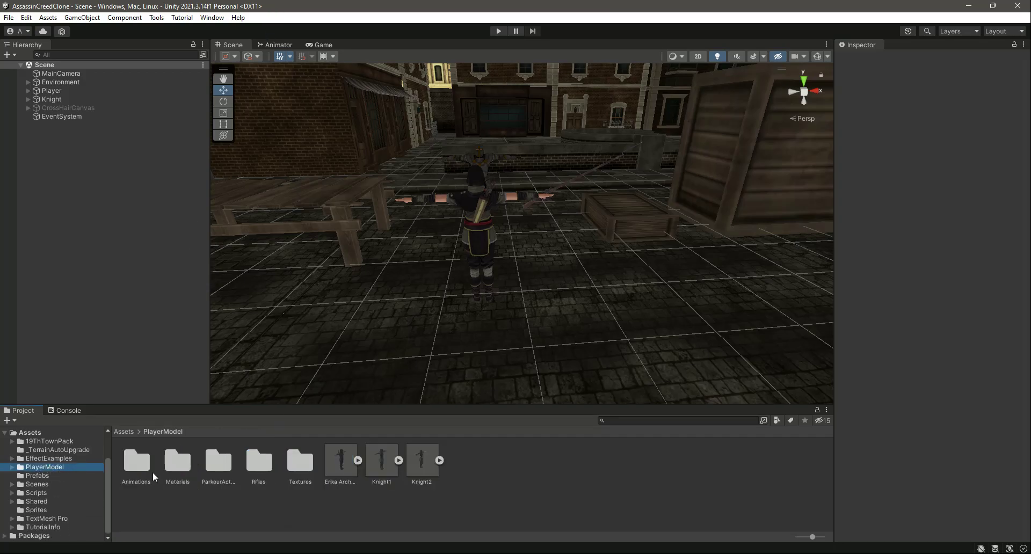
double_click(144, 466)
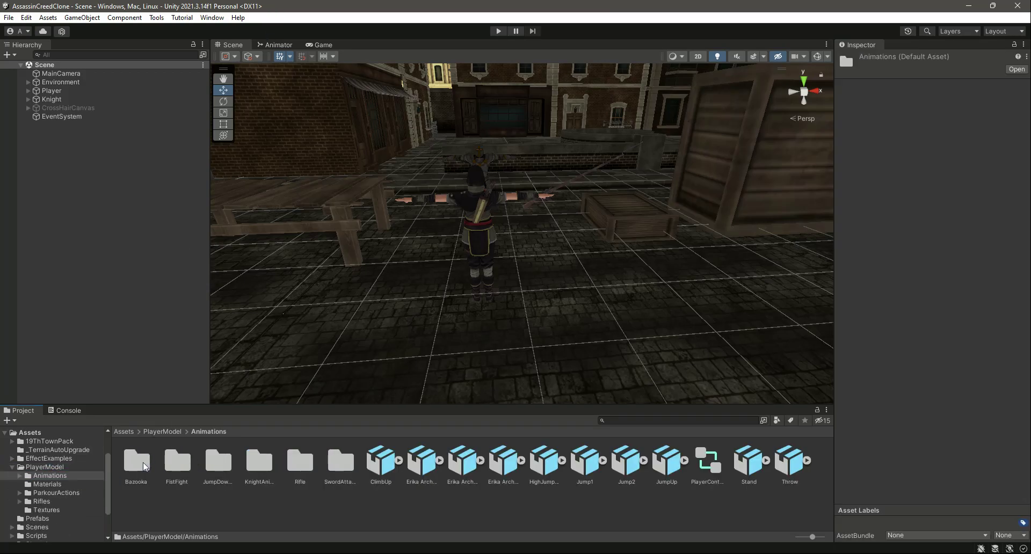
double_click(713, 457)
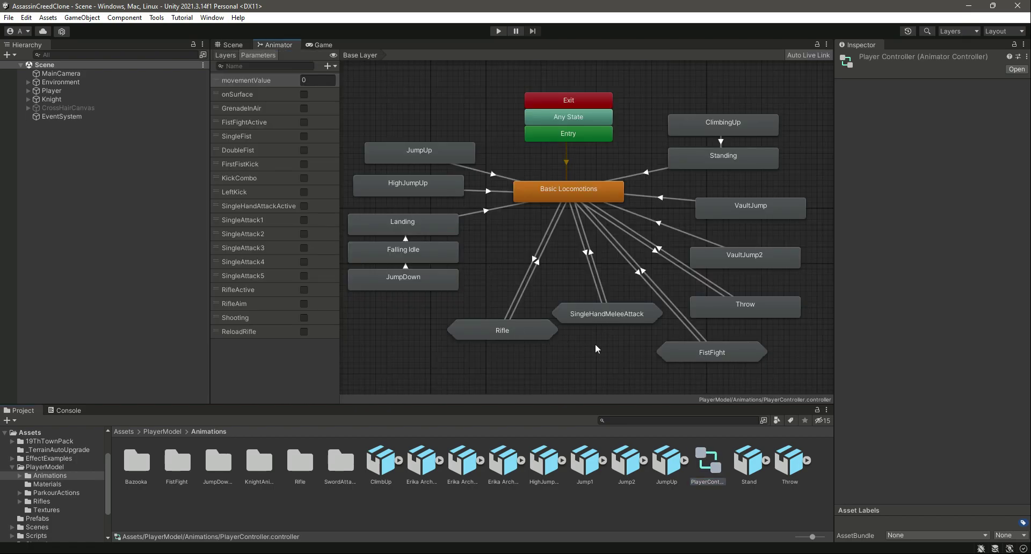
click(520, 337)
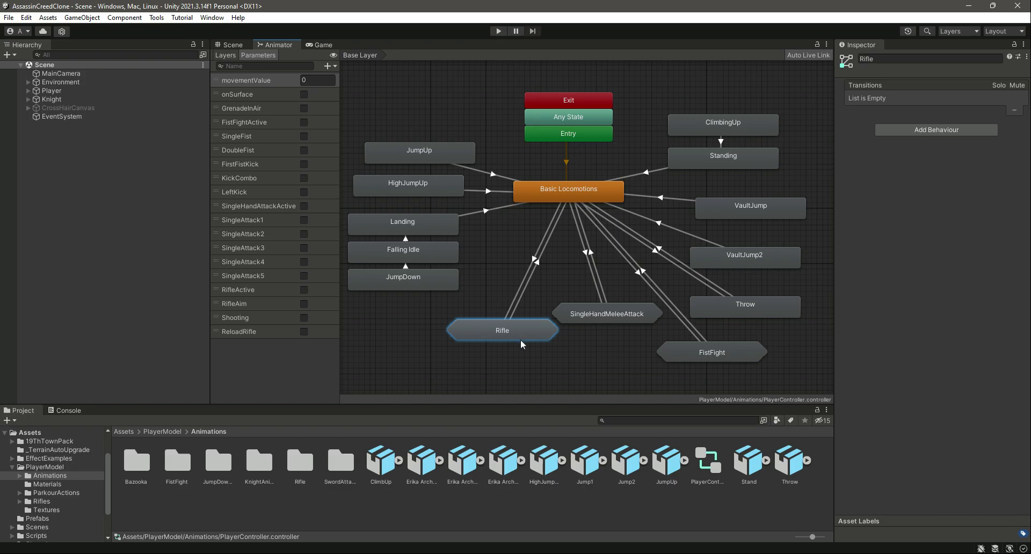
Add two Bool parameters named BazookaActive and BazookaAim to the player's animator controller
click(335, 66)
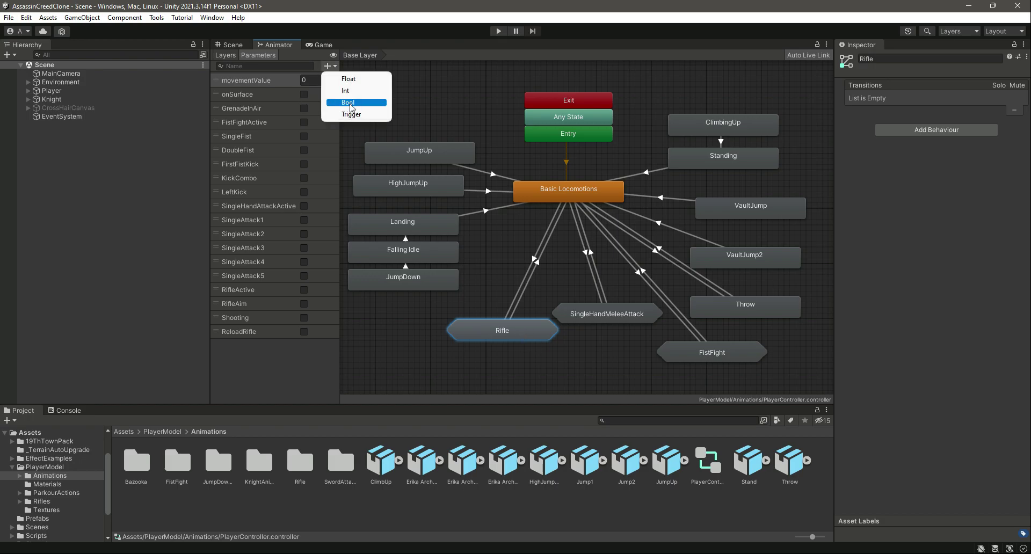
click(350, 103)
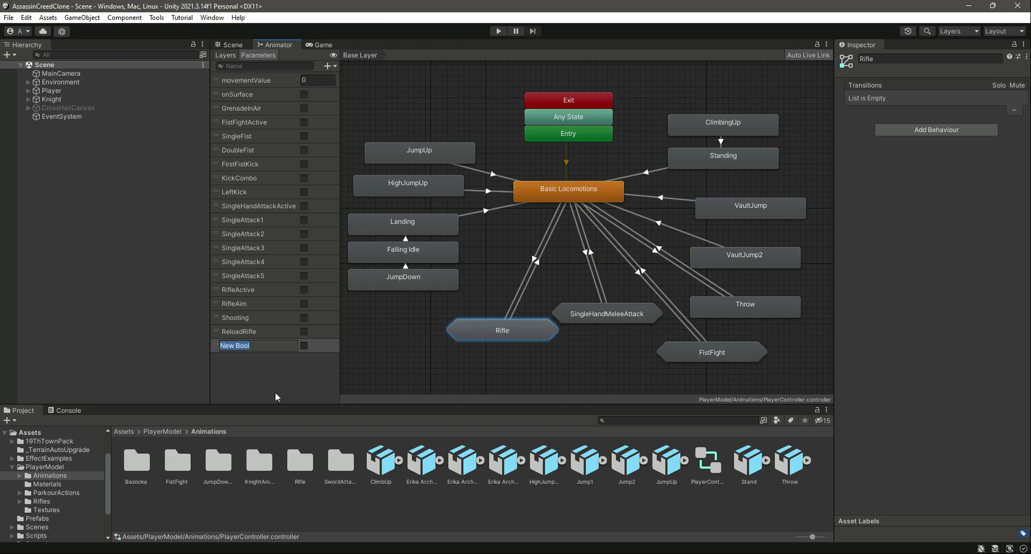
text(BazookaActive)
key(Return)
click(333, 68)
click(350, 103)
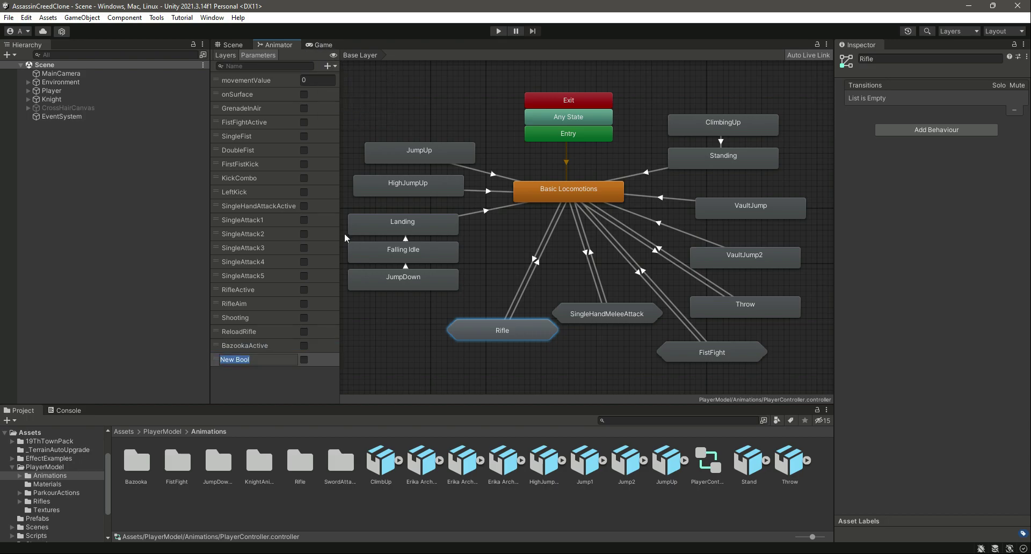
text(Bazooka Aim)
key(Return)
Add two more Bool parameters named BazookaShooting and BazookaAttack to the animator controller
click(333, 67)
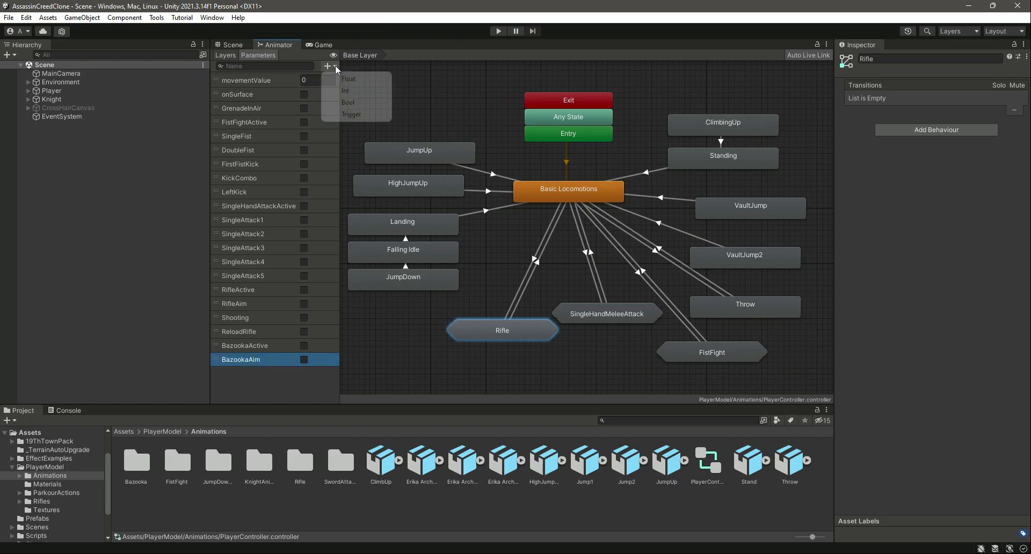
click(350, 104)
text(Bazook)
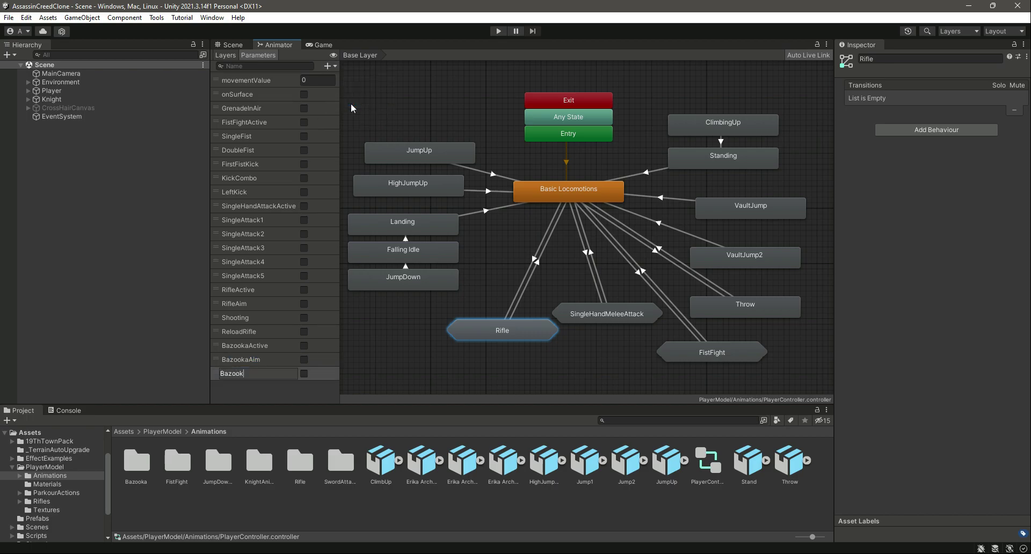
text(aShoting)
text(o)
key(Return)
click(327, 66)
click(350, 102)
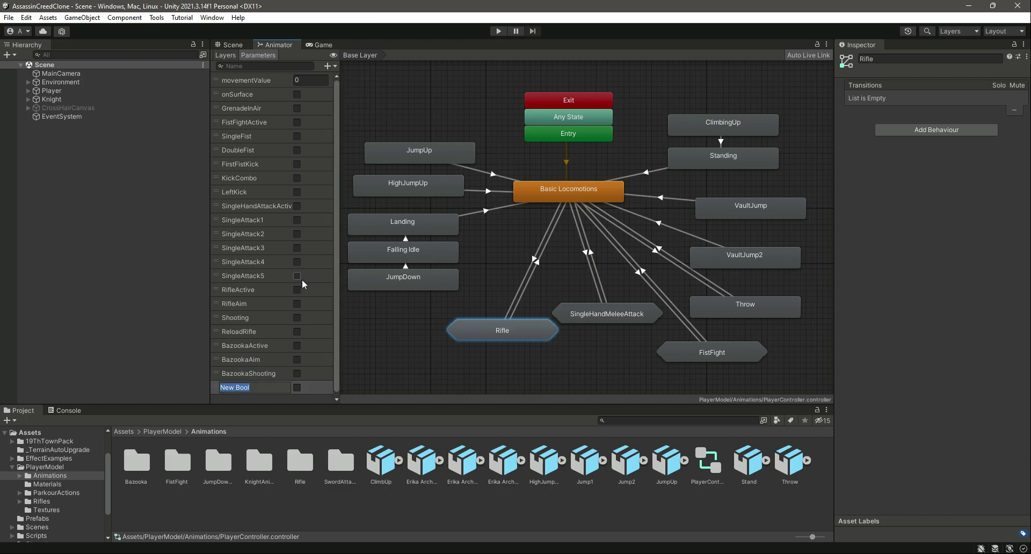
text(BazookaAttack)
key(Return)
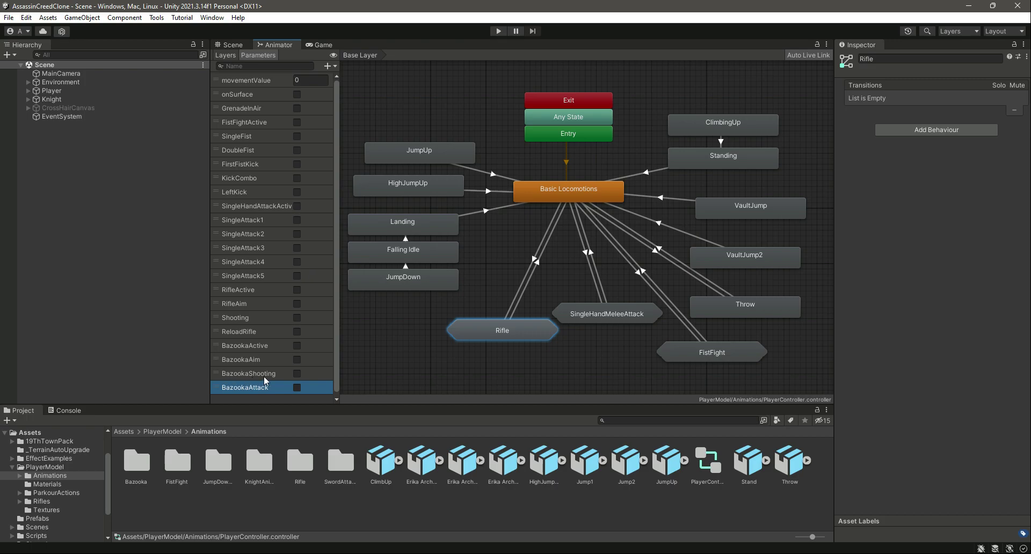
Rename the BazookaAttack animator parameter to ReloadBazooka
double_click(275, 387)
key(BackSpace)
key(BackSpace)
key(BackSpace)
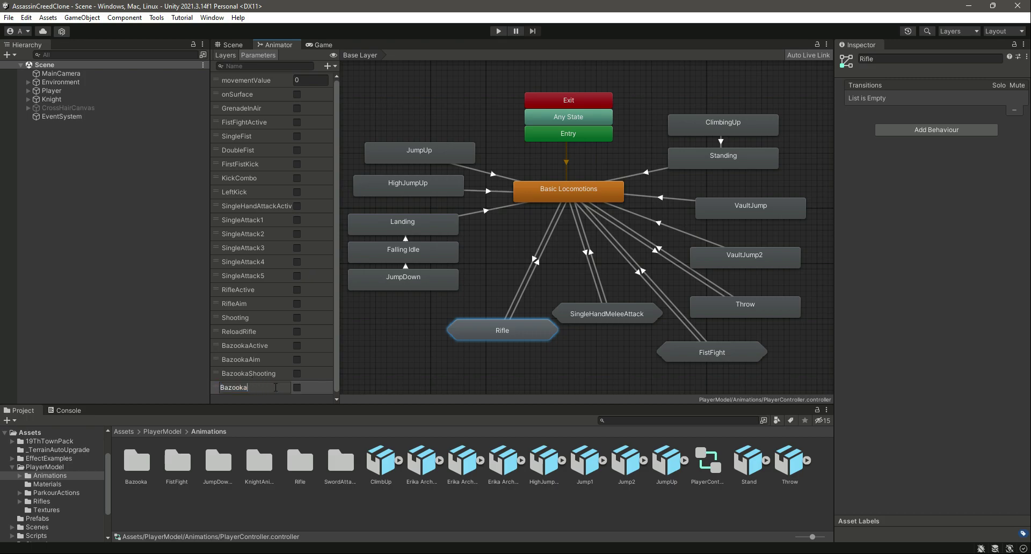
text(Reload)
key(Return)
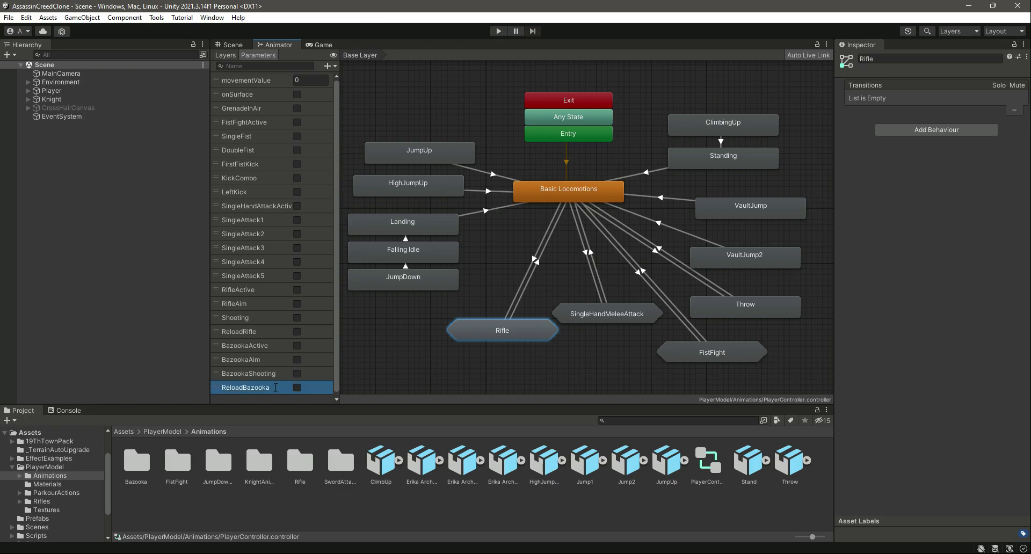
click(258, 346)
click(259, 360)
click(258, 373)
Move the jump and landing states up in the Base Layer and create a sub-state machine named Bazooka beneath them
drag(396, 337, 429, 97)
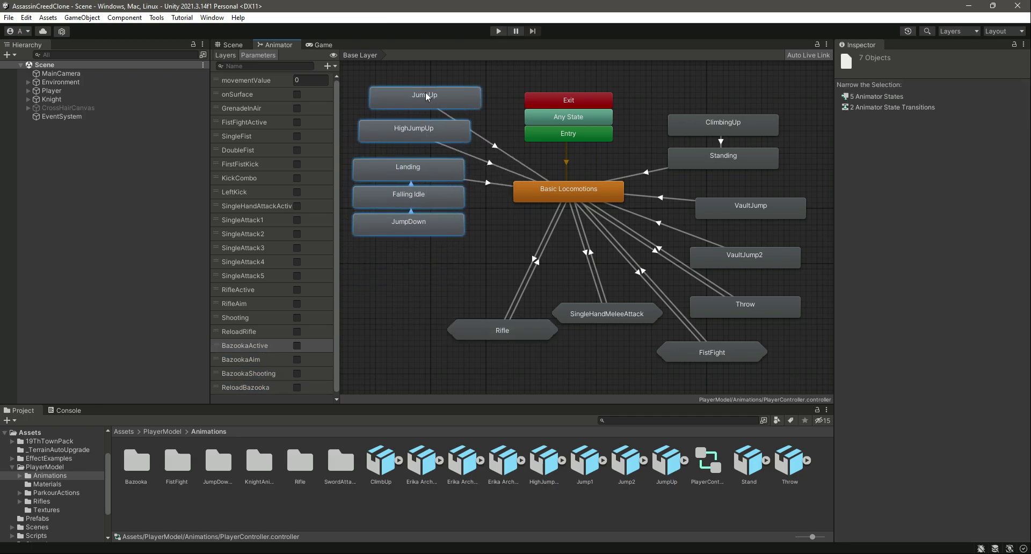
click(430, 290)
right_click(386, 289)
mouse_move(486, 291)
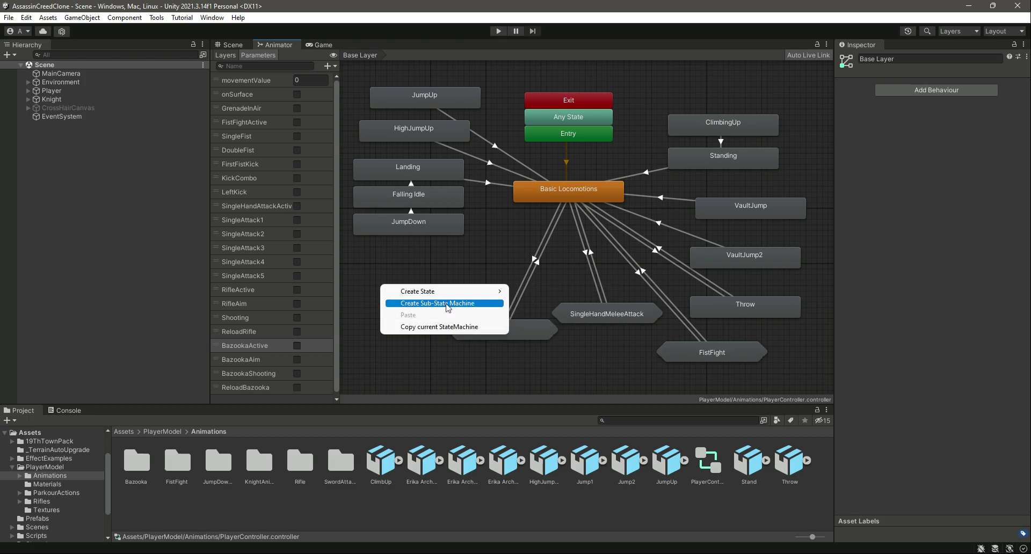
click(447, 304)
drag(441, 300, 425, 293)
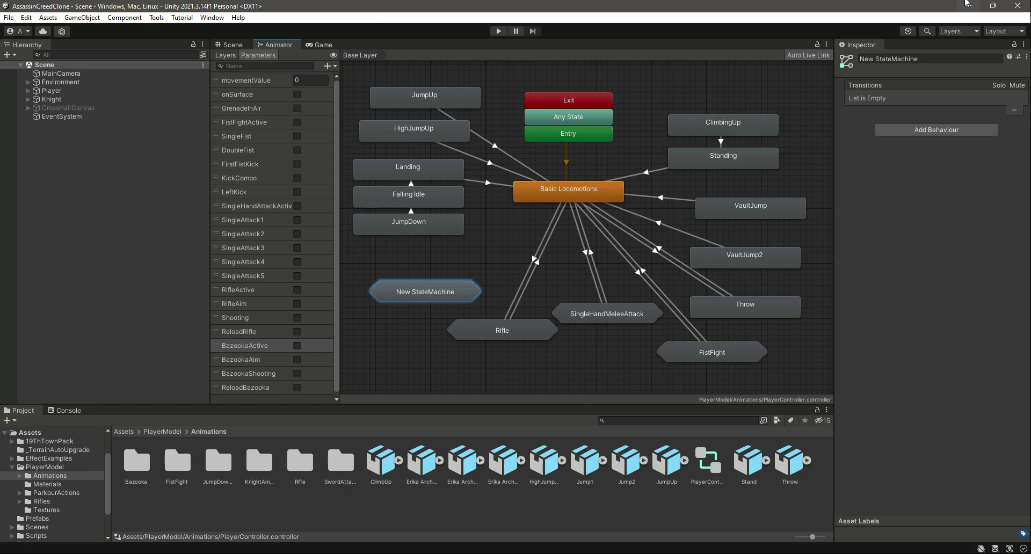
click(946, 60)
text(Bazooka)
key(Return)
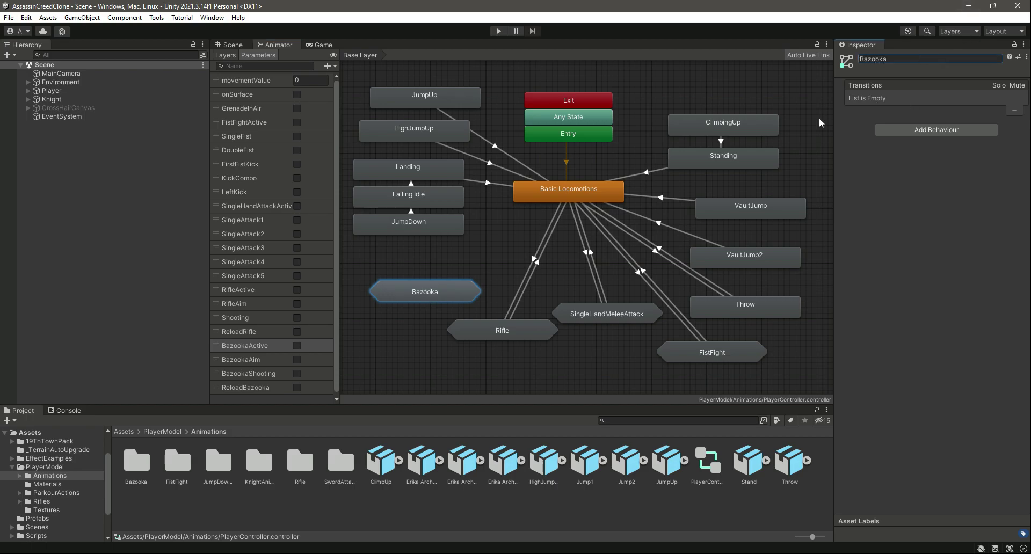
Open the Bazooka sub-state machine and rearrange its nodes, with Exit, Entry and Base Layer near the top and Any State at the lower left
double_click(438, 294)
drag(396, 246, 553, 96)
drag(393, 198, 559, 83)
drag(765, 247, 555, 68)
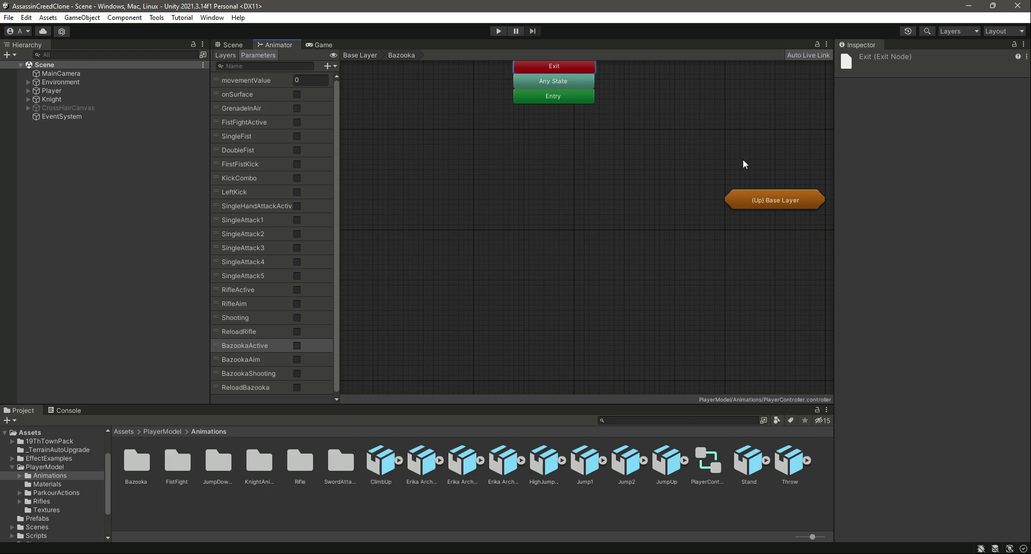
drag(779, 200, 748, 80)
drag(559, 81, 394, 307)
click(548, 267)
Open the Bazooka folder in PlayerModel/Animations and select the DrawBazooka animation file
click(12, 467)
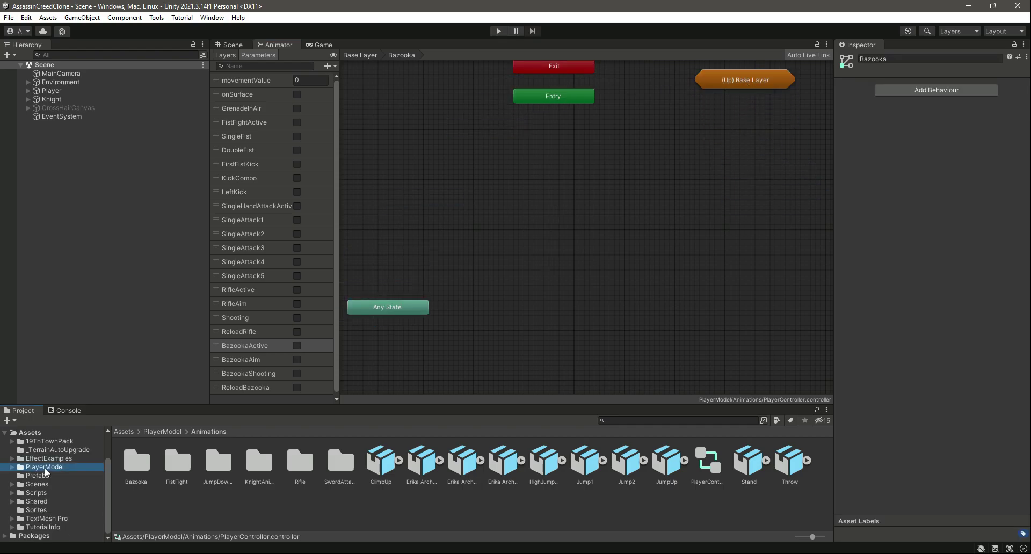
double_click(136, 464)
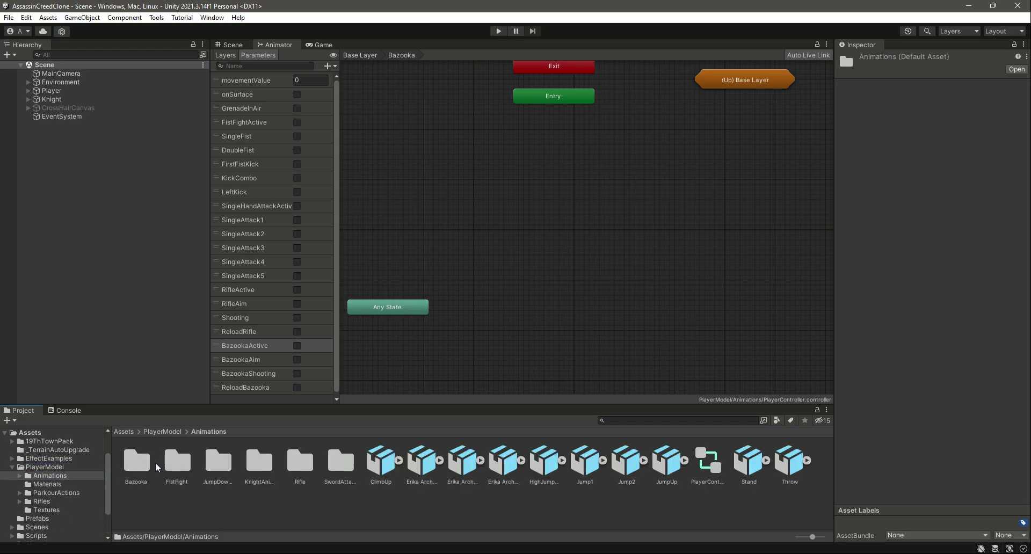
click(134, 466)
double_click(134, 466)
click(134, 466)
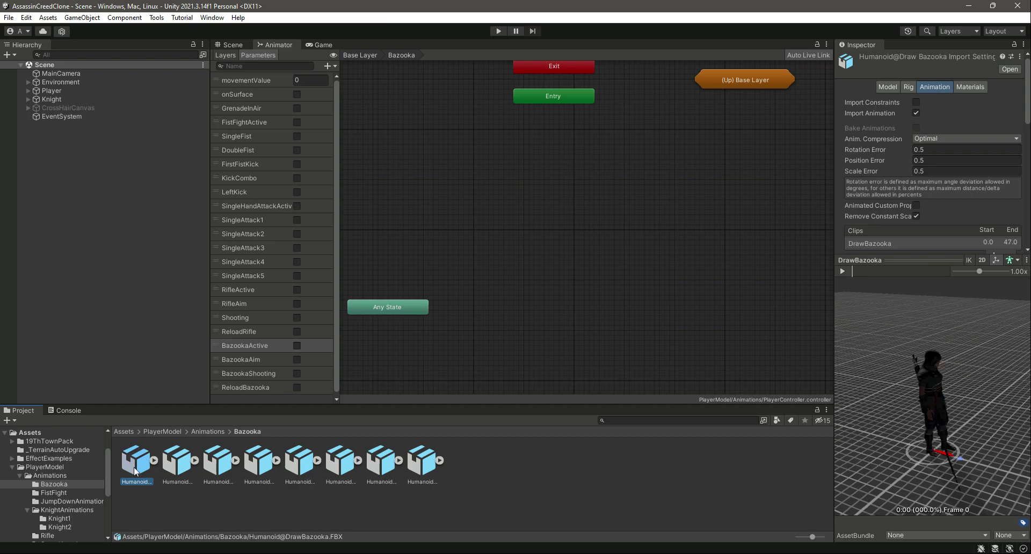
Create a blend tree state below Entry in the Bazooka sub-state machine and name it BazookaLocomotions
click(578, 228)
right_click(535, 169)
mouse_move(584, 173)
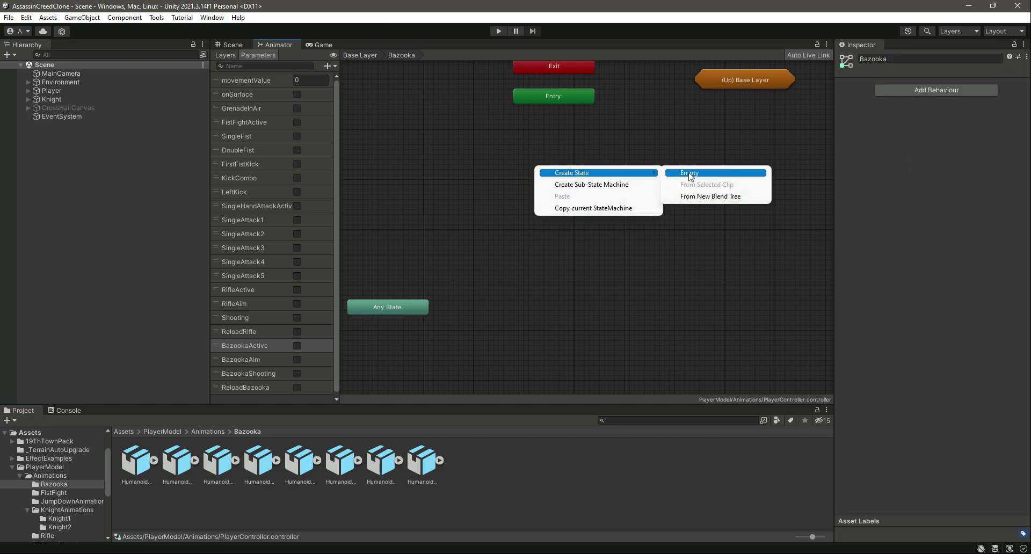
click(703, 196)
drag(591, 170, 562, 134)
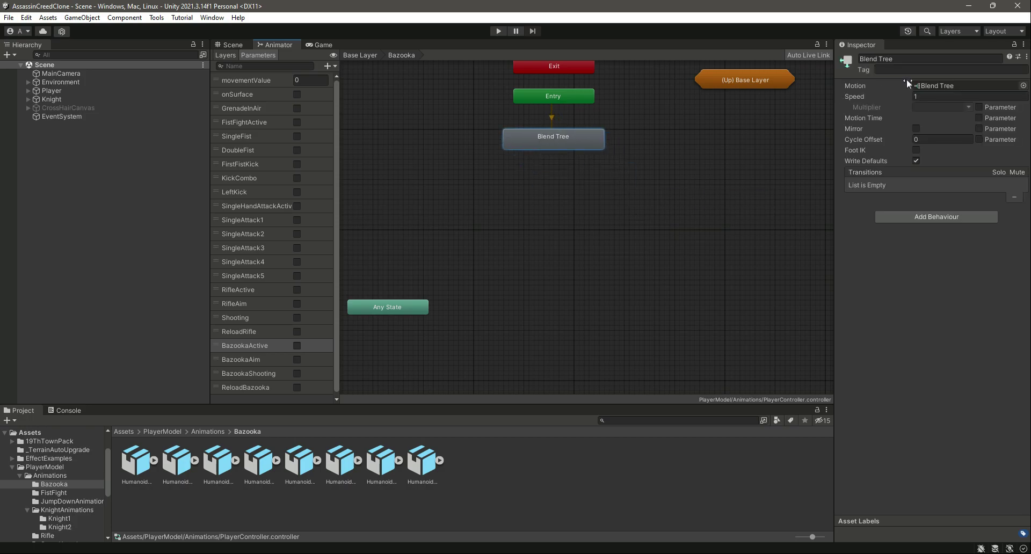
click(907, 62)
text(BazookaLoc)
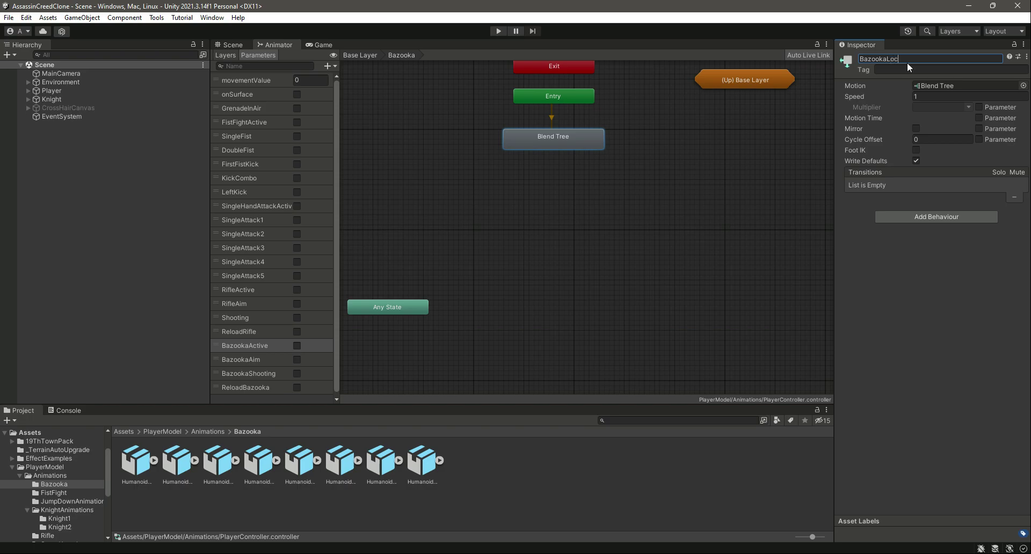
key(Return)
Open the BazookaLocomotions blend tree and add three empty motion fields to it
double_click(562, 140)
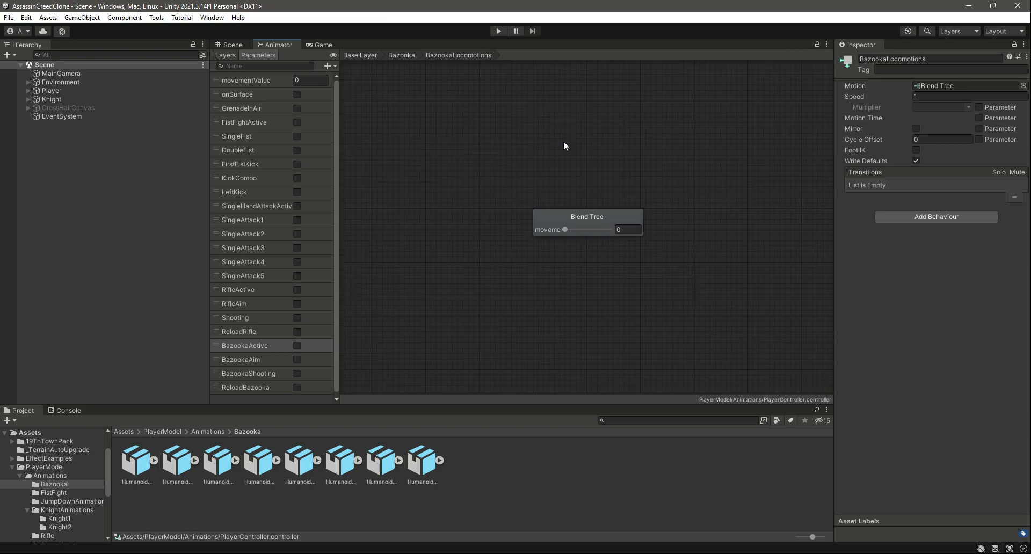
click(610, 220)
click(1000, 123)
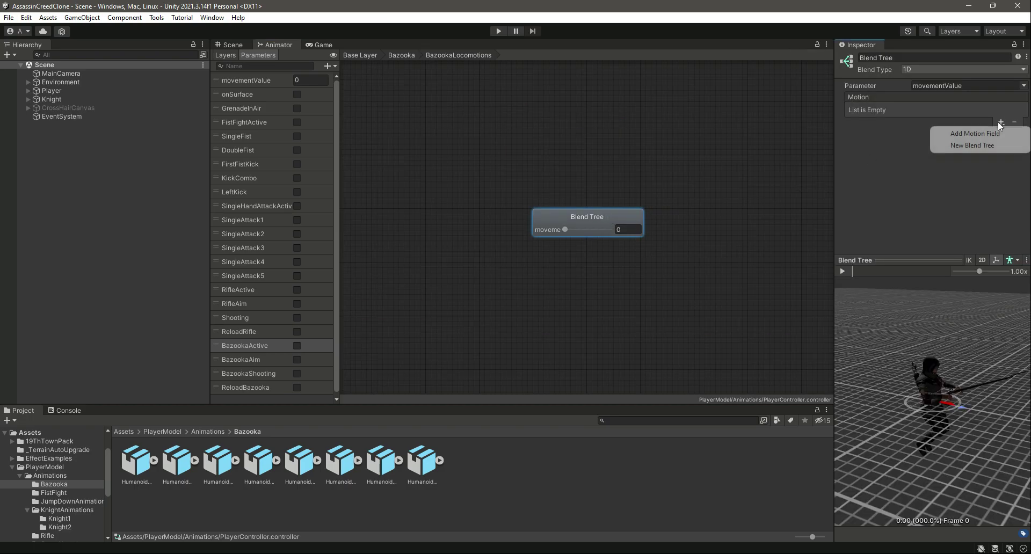
click(607, 216)
click(1000, 122)
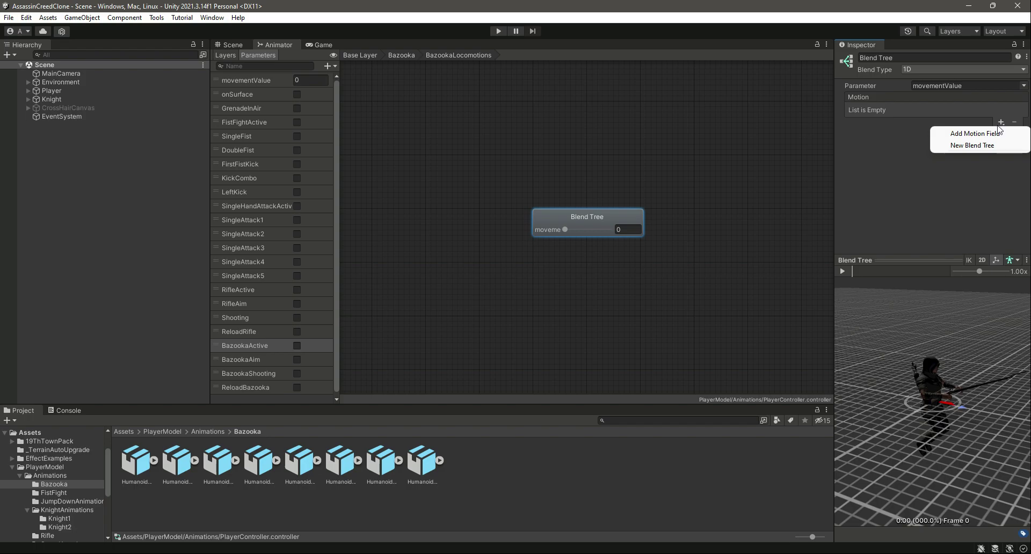
click(977, 133)
click(1001, 123)
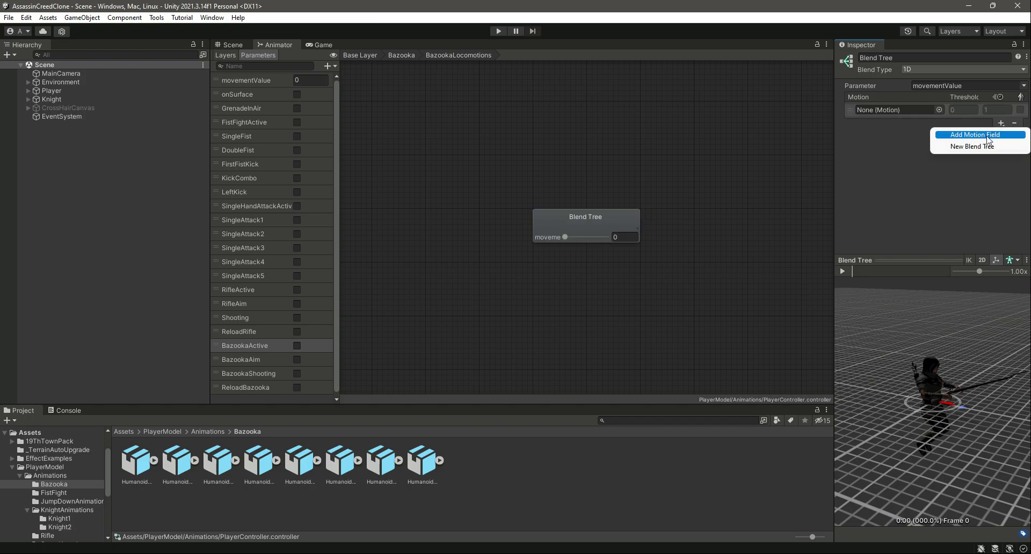
click(987, 135)
click(1001, 171)
click(976, 184)
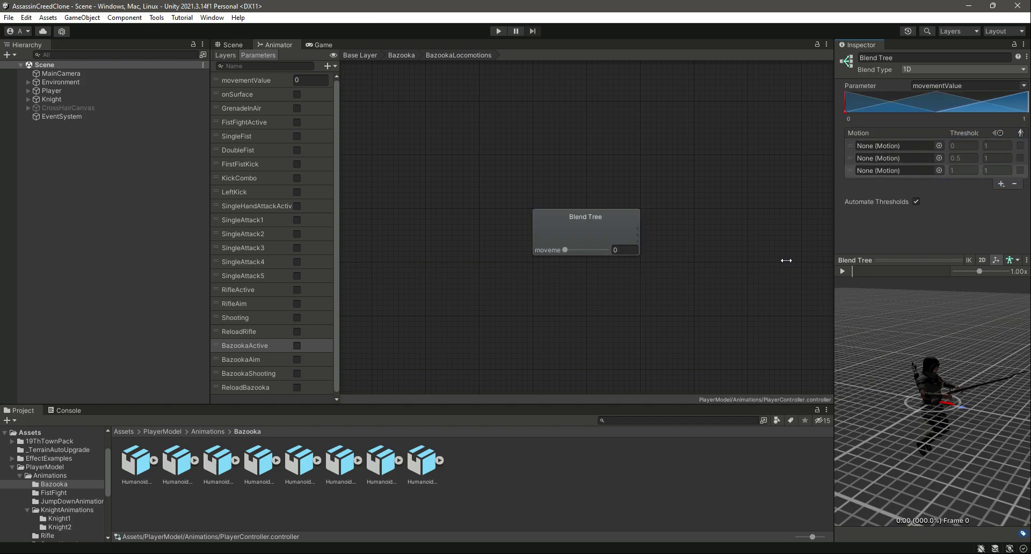
Preview the IdleHoldBazooka clip and assign it to the blend tree's first motion field
click(173, 465)
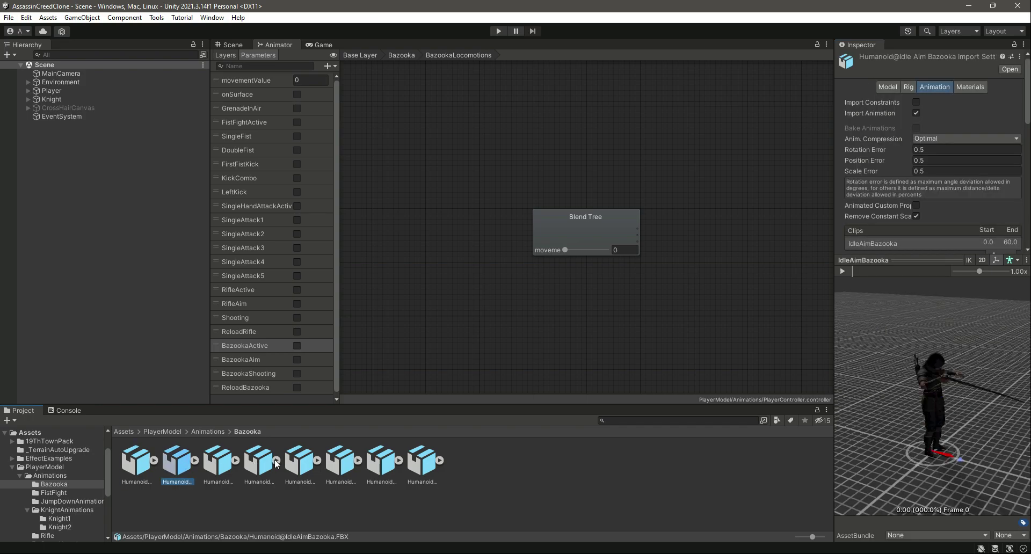
key(Right)
key(Right)
key(Left)
click(842, 271)
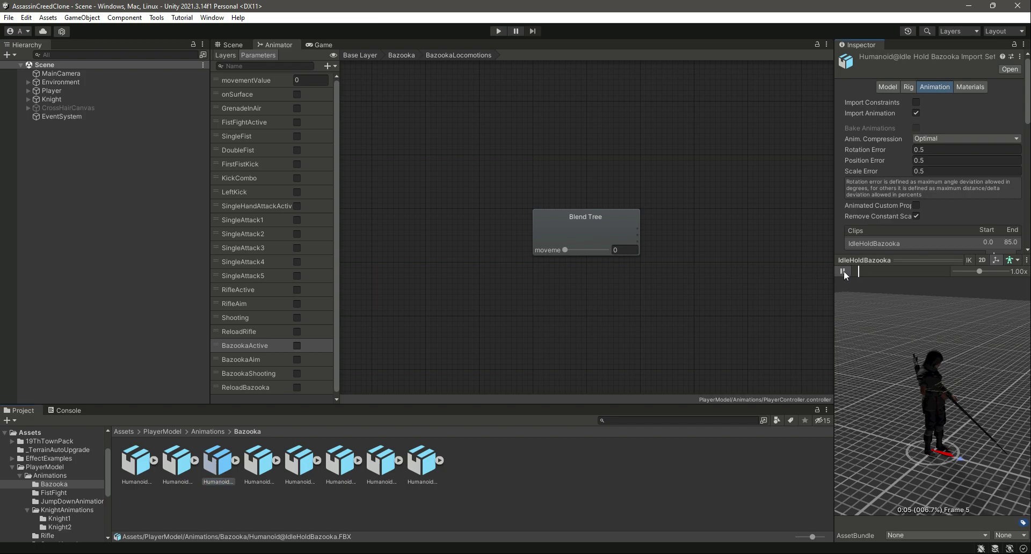
click(235, 460)
click(607, 234)
drag(300, 460, 902, 148)
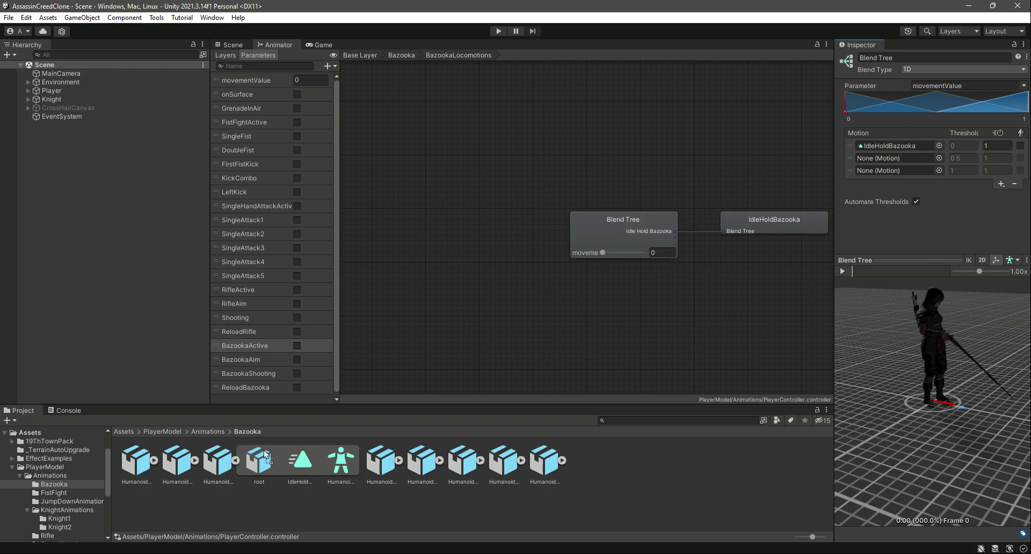
Preview the WalkForwardBazooka clip and assign it to the blend tree's second motion field
click(236, 460)
key(Right)
key(Right)
key(Right)
key(Right)
key(Right)
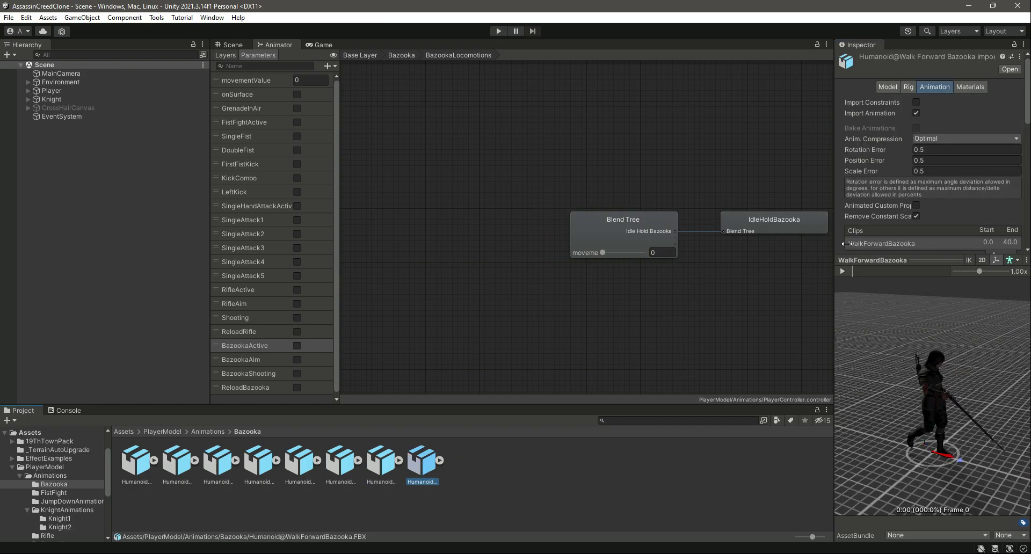
click(842, 270)
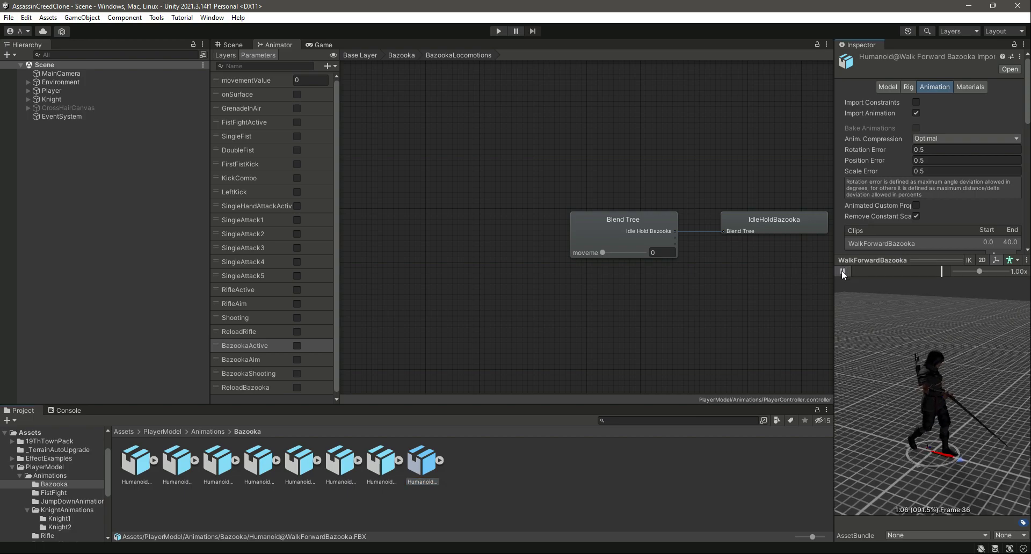
click(440, 461)
click(630, 216)
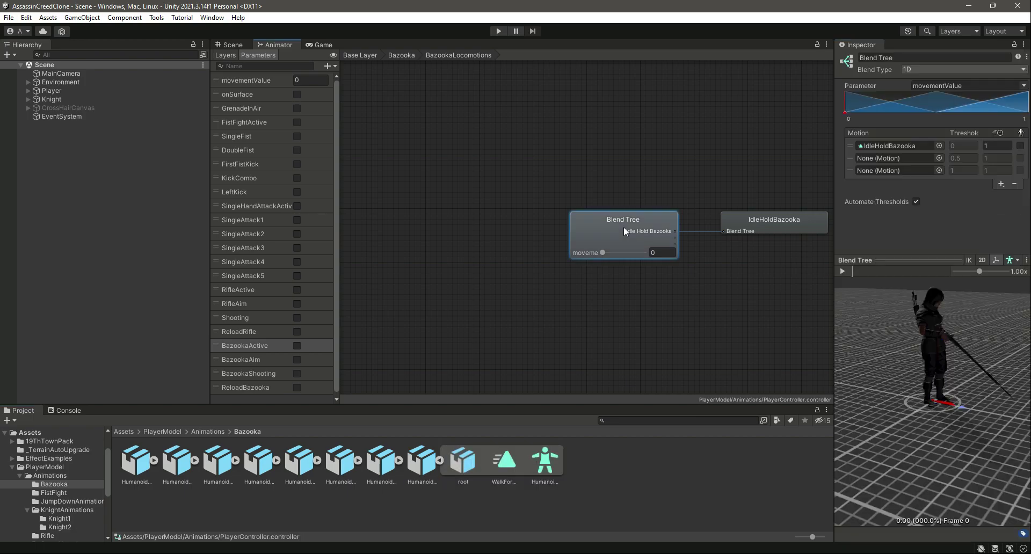
drag(504, 460, 895, 158)
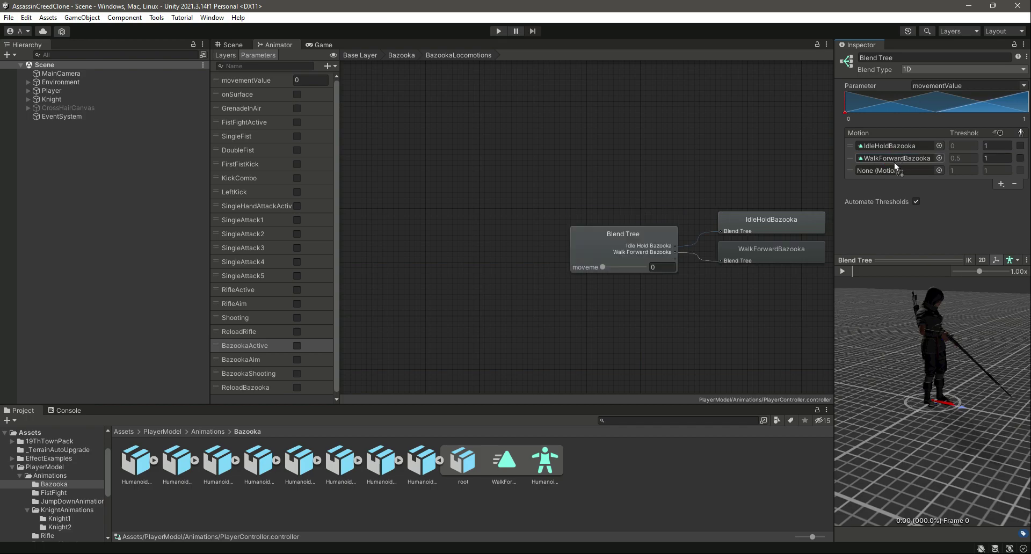
Find the RunForwardBazooka clip among the bazooka animations and assign it to the blend tree's third motion field
click(440, 460)
key(Left)
key(Left)
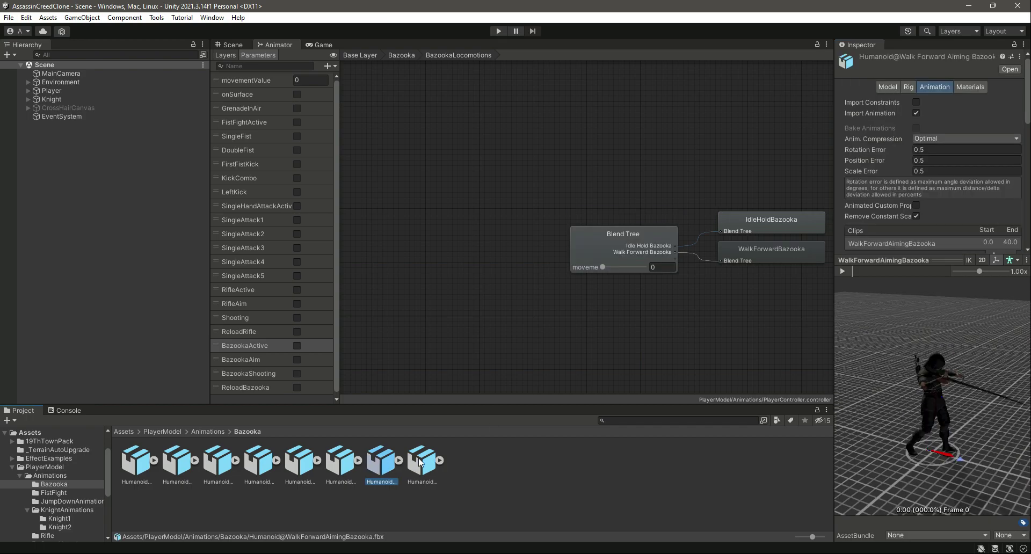
click(842, 271)
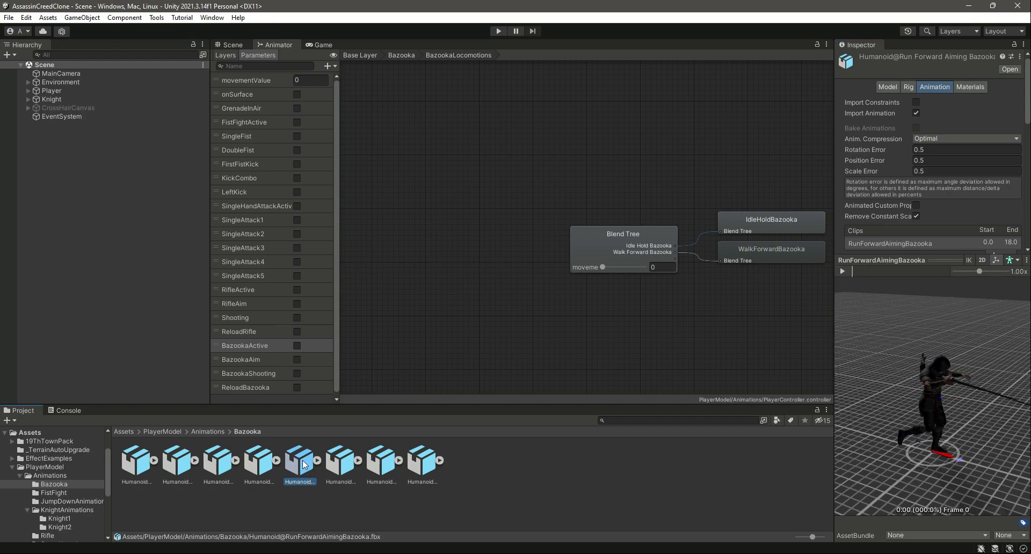
click(359, 460)
click(610, 248)
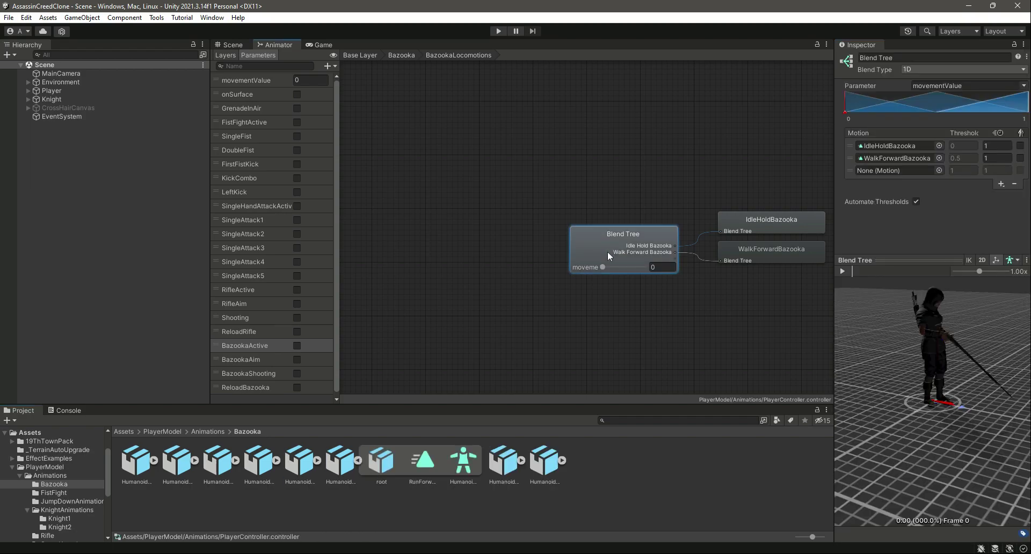
drag(435, 471, 926, 170)
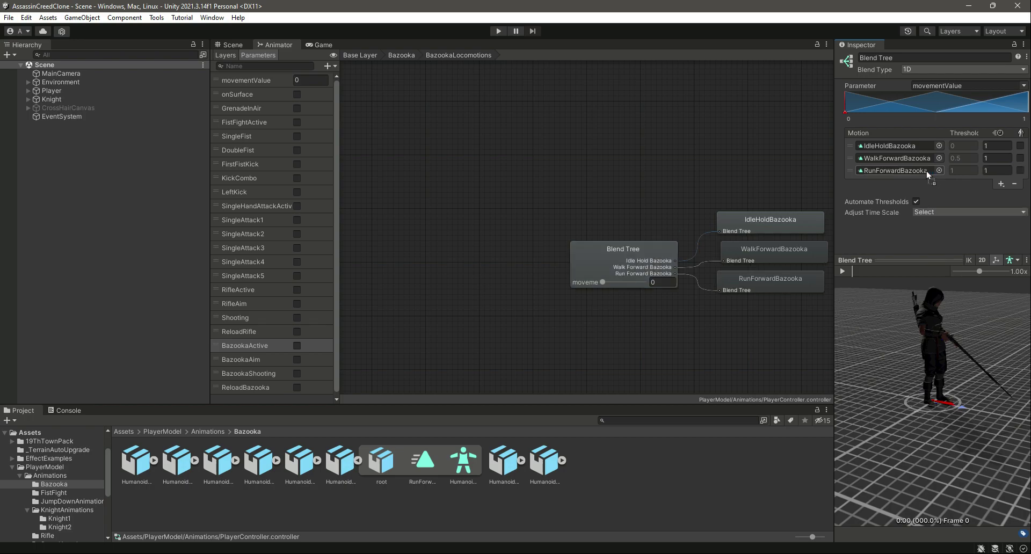
click(671, 454)
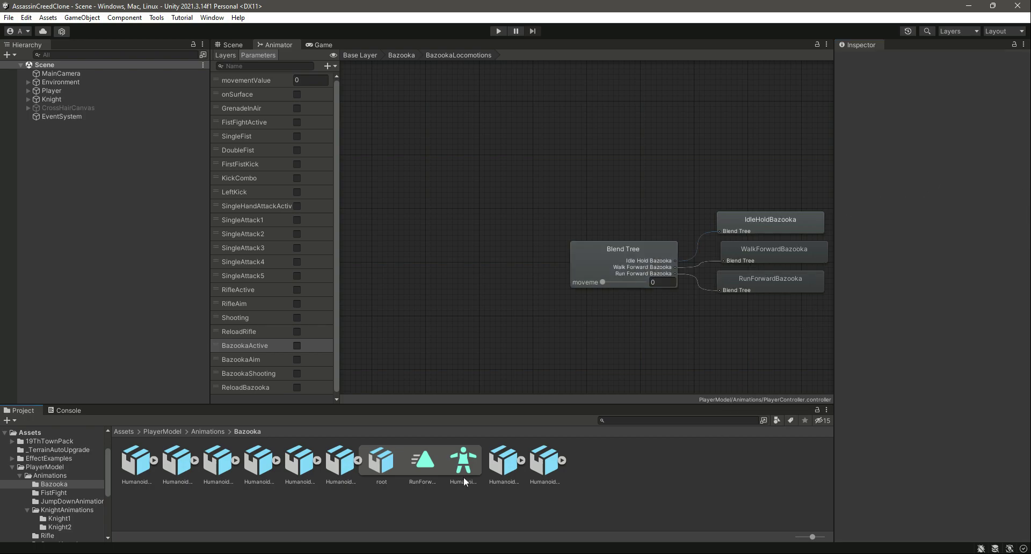
click(358, 461)
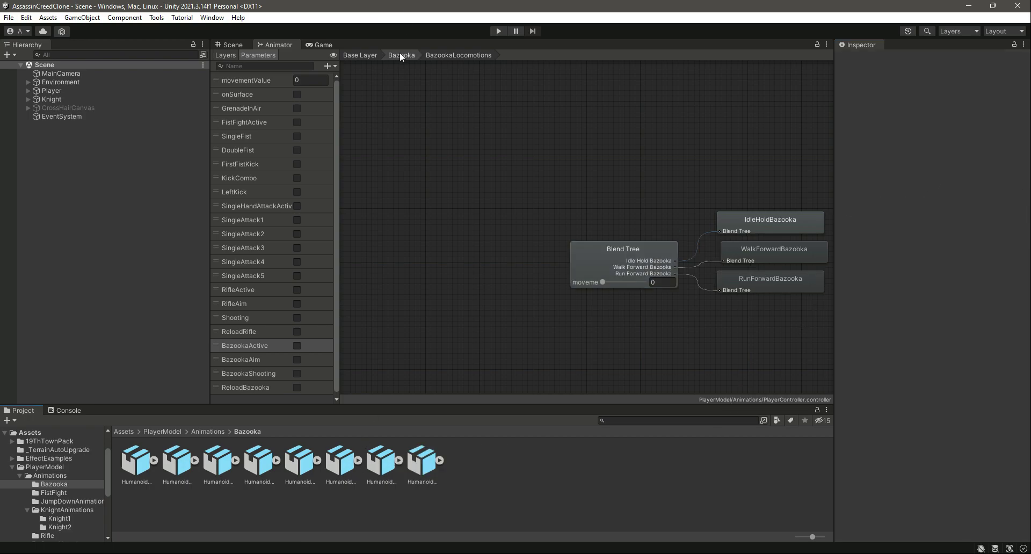
Create a new blend tree state in the Bazooka sub-state machine and name it BazookaAim
click(400, 54)
click(566, 141)
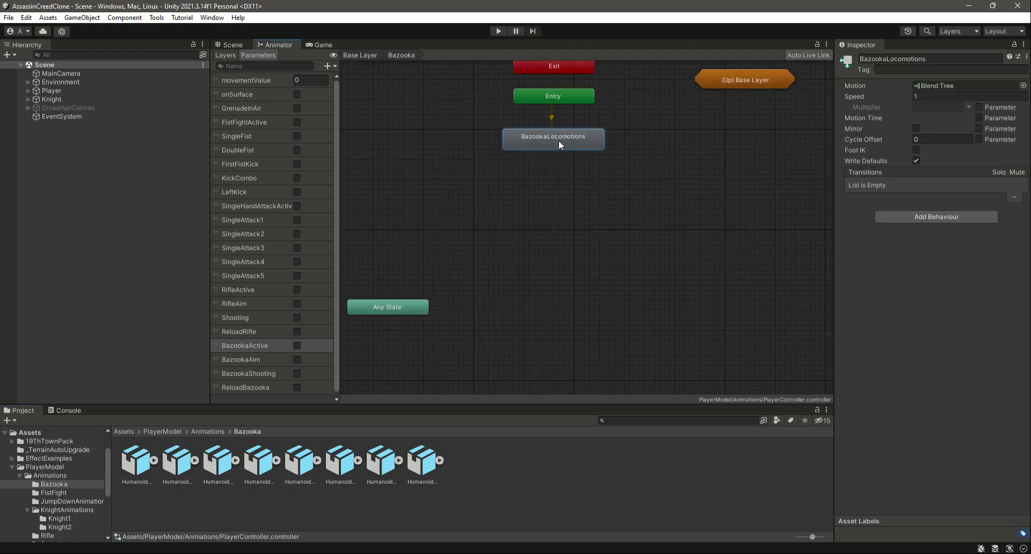
right_click(575, 182)
mouse_move(620, 191)
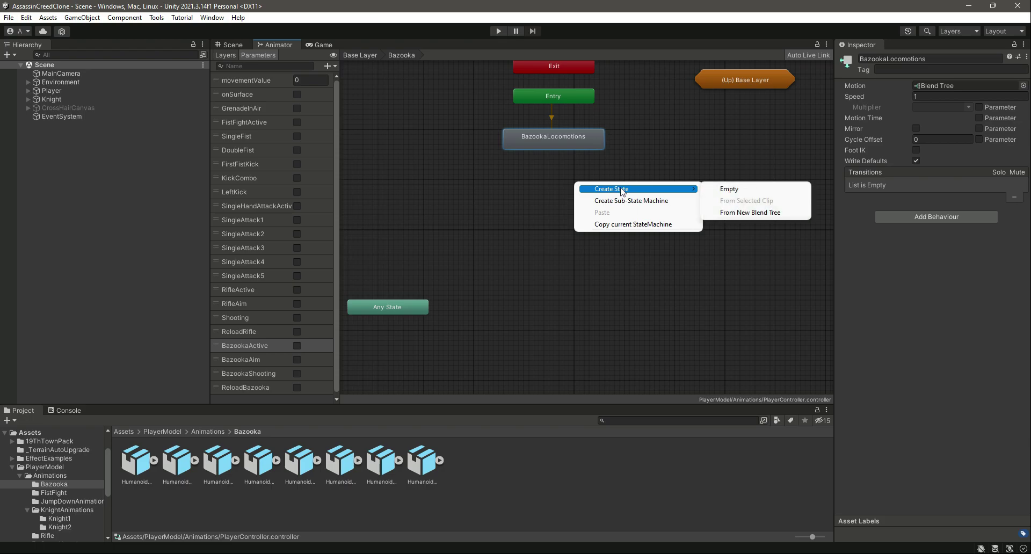
click(730, 213)
drag(609, 189, 659, 188)
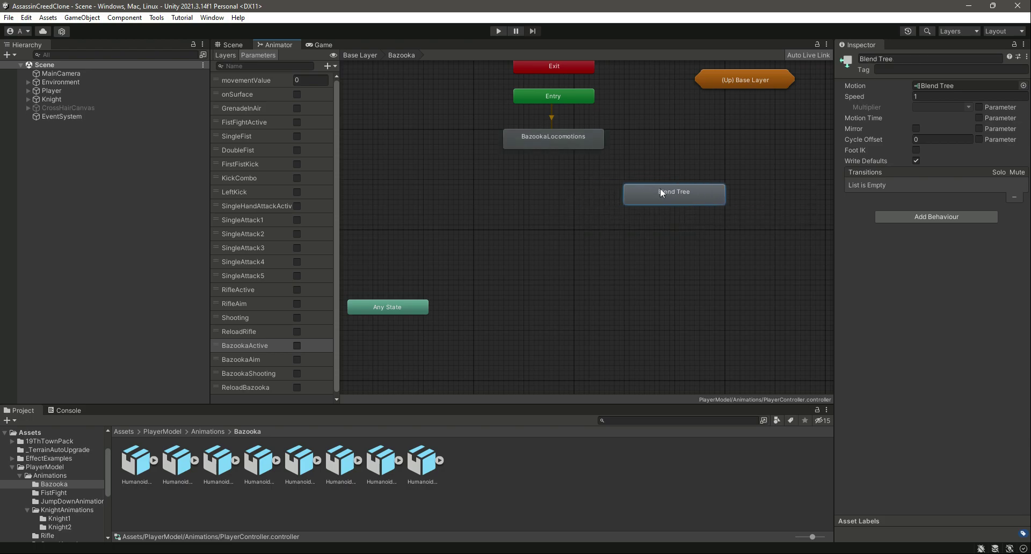
click(901, 59)
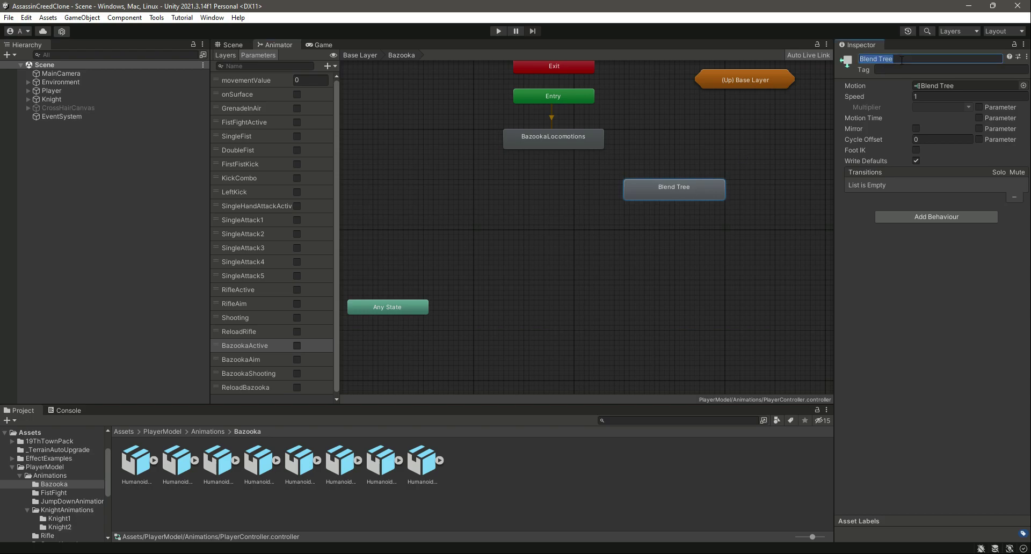
text(BazookaAim)
key(Return)
Open the BazookaAim blend tree, then find and preview the IdleAimBazooka clip among the bazooka animations
double_click(688, 193)
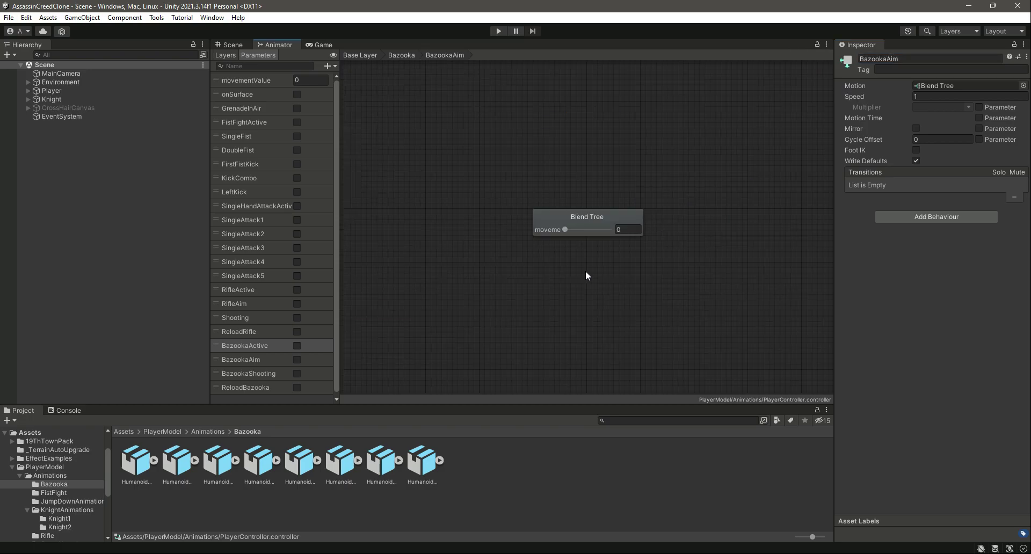
click(578, 225)
click(143, 469)
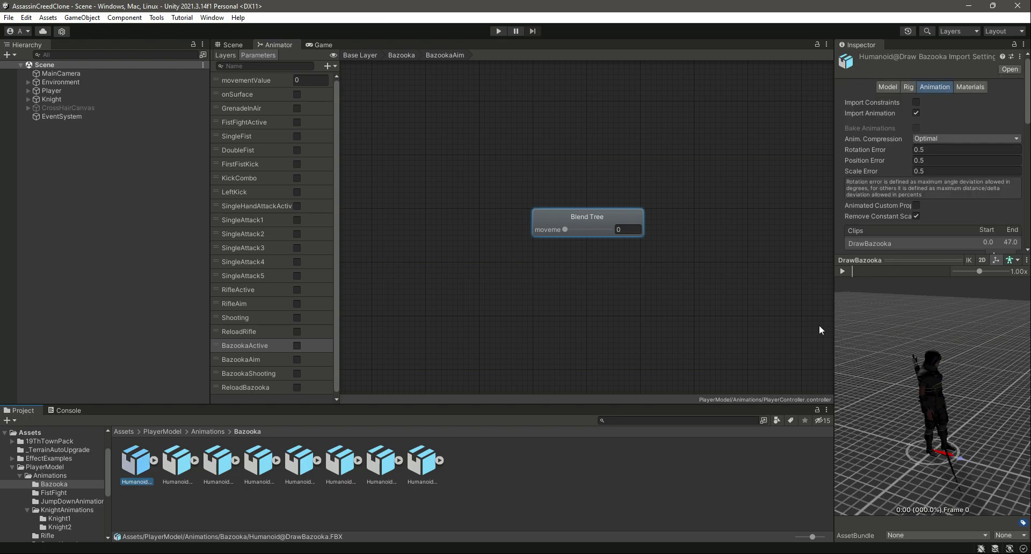
key(Right)
click(842, 272)
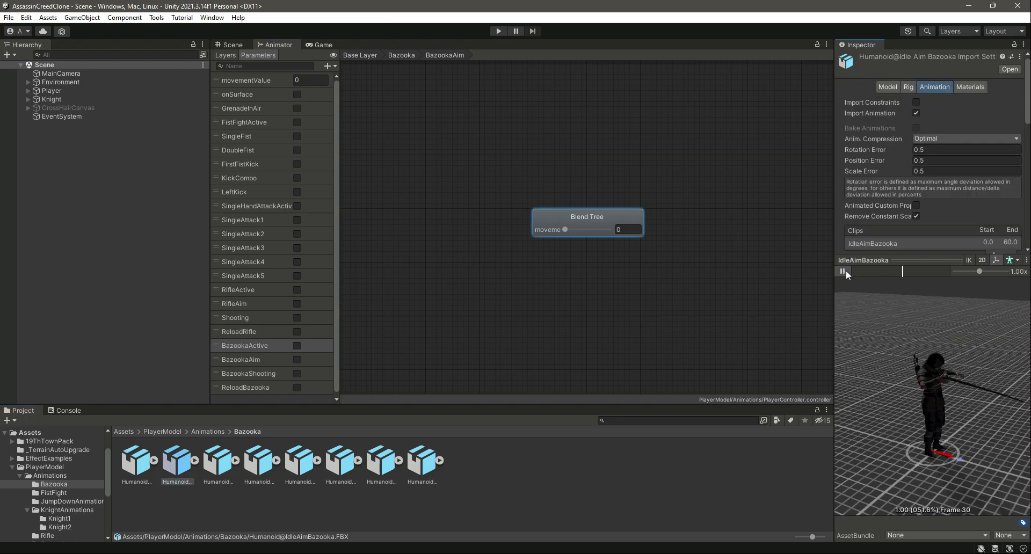
click(845, 271)
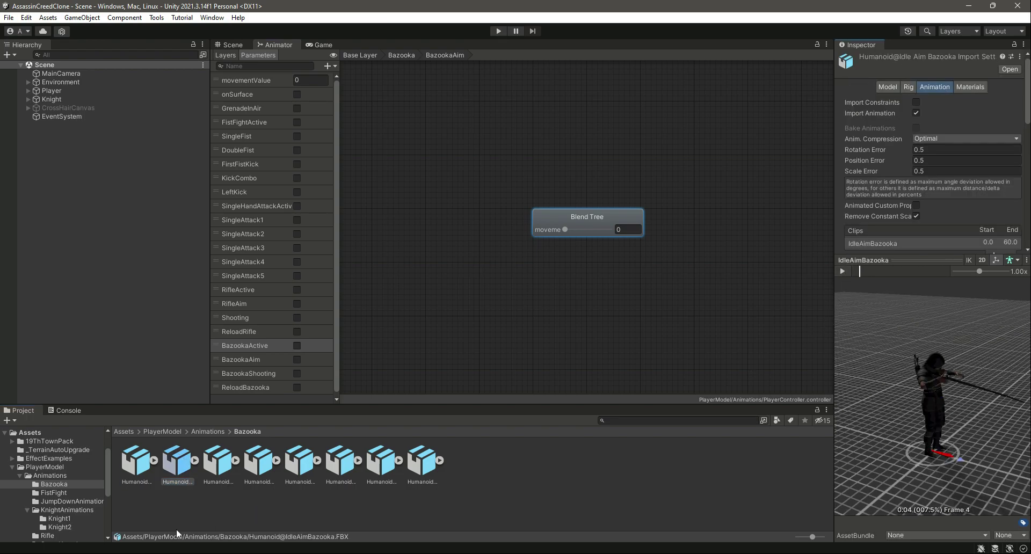
click(195, 460)
Add three motion fields to the BazookaAim blend tree and assign the IdleAimBazooka clip to the first one
click(574, 229)
drag(247, 471, 301, 490)
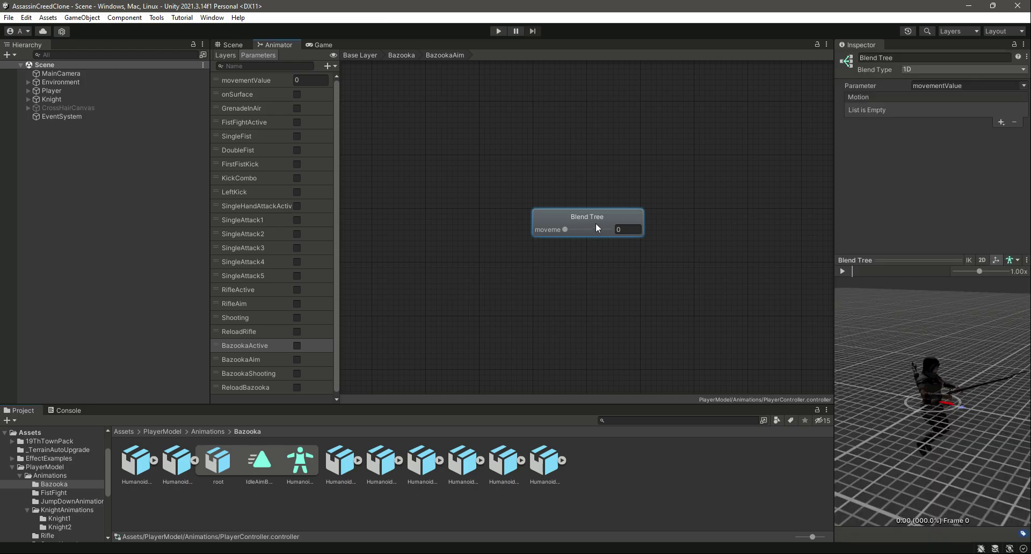
click(1001, 122)
click(966, 134)
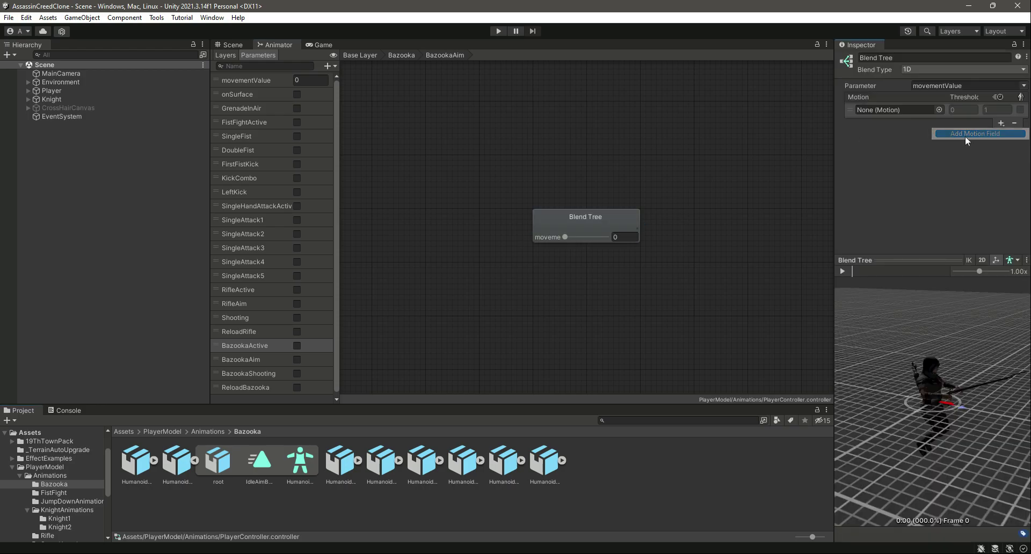
click(1001, 123)
click(966, 134)
click(999, 170)
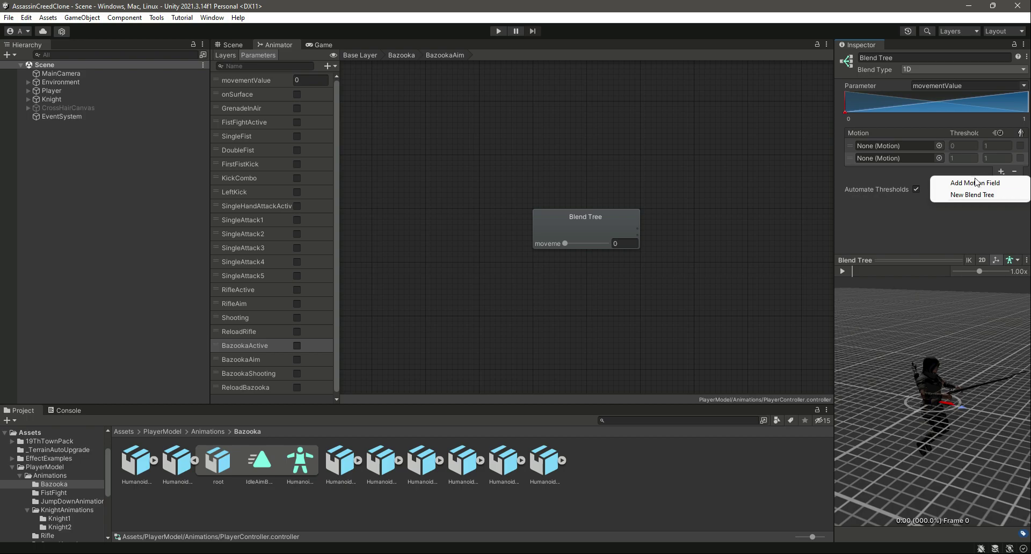
click(967, 184)
drag(259, 461, 892, 145)
click(194, 461)
Find the WalkForwardAimingBazooka clip among the bazooka animations and assign it to the blend tree's second motion field
click(144, 465)
key(Right)
key(Right)
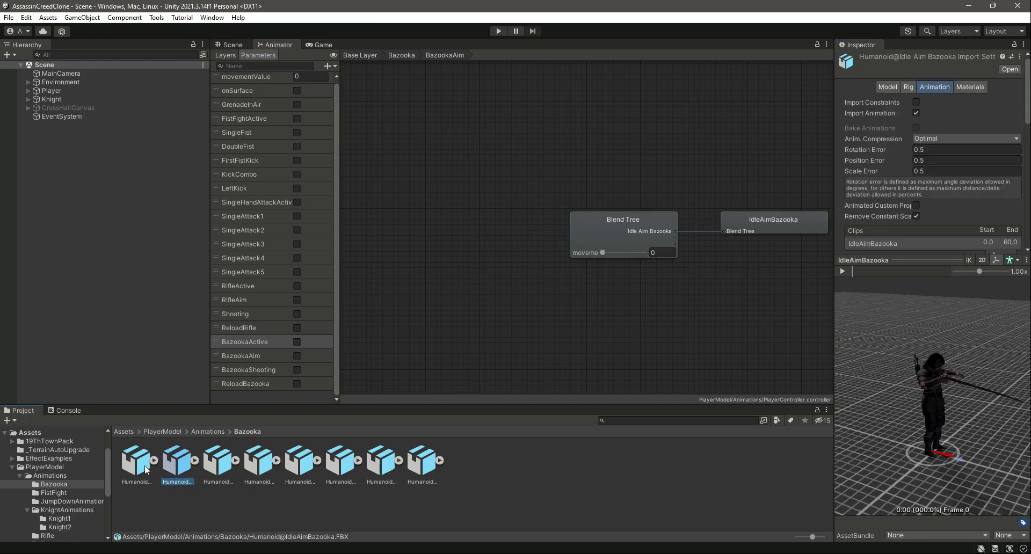
key(Right)
key(Right)
key(Right)
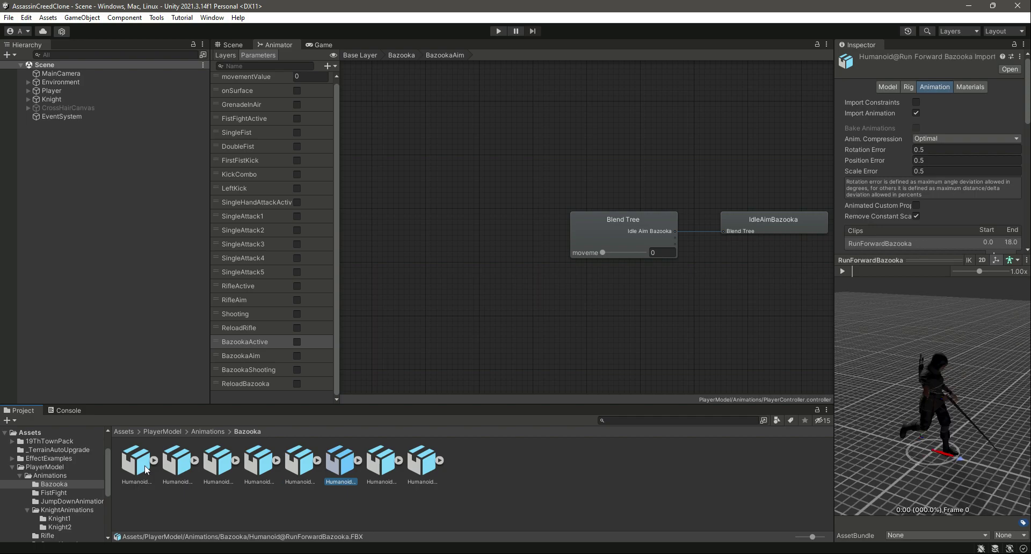
key(Right)
click(398, 461)
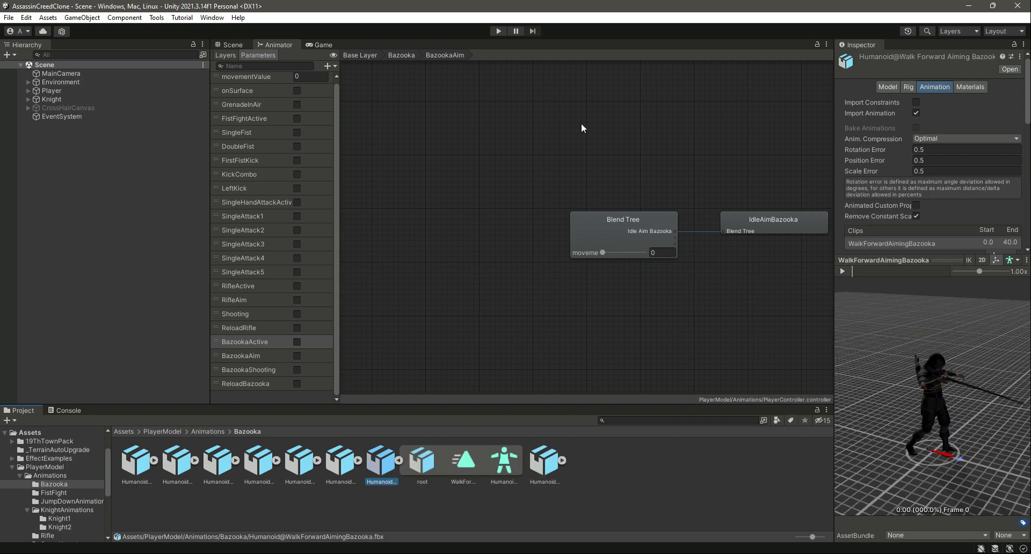
click(617, 219)
drag(463, 460, 886, 158)
click(398, 460)
Find the RunForwardAimingBazooka clip and assign it to the blend tree's third motion field
click(379, 460)
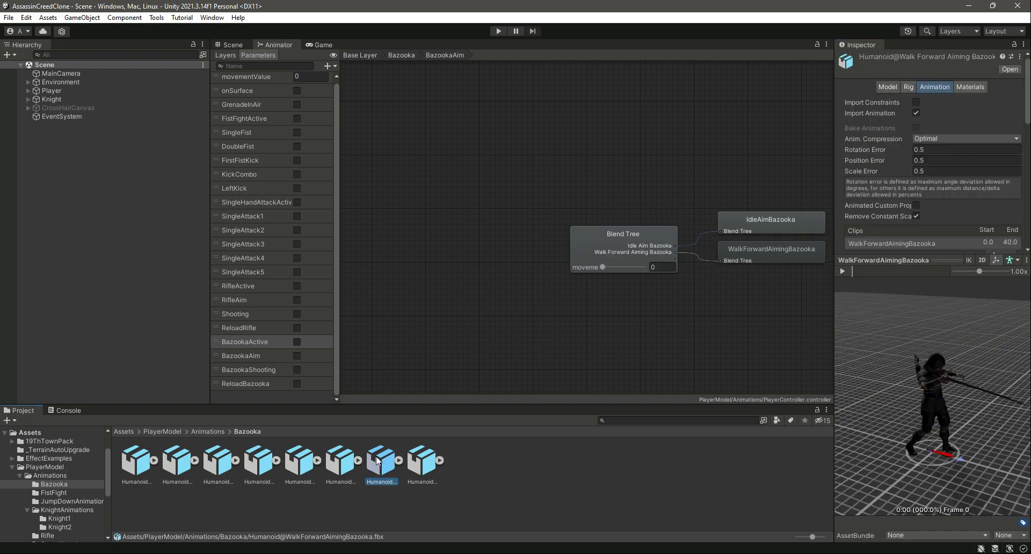
key(Left)
key(Left)
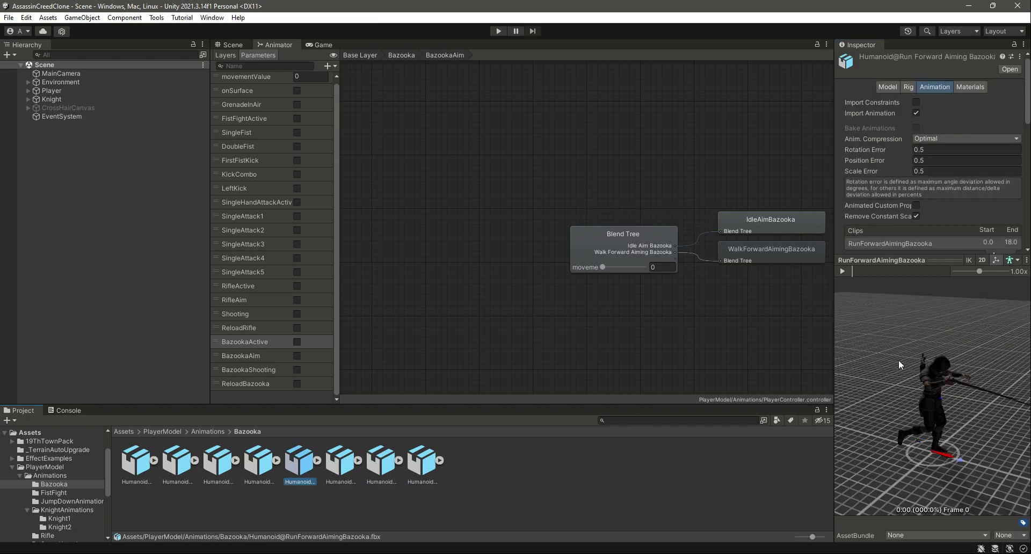
click(317, 460)
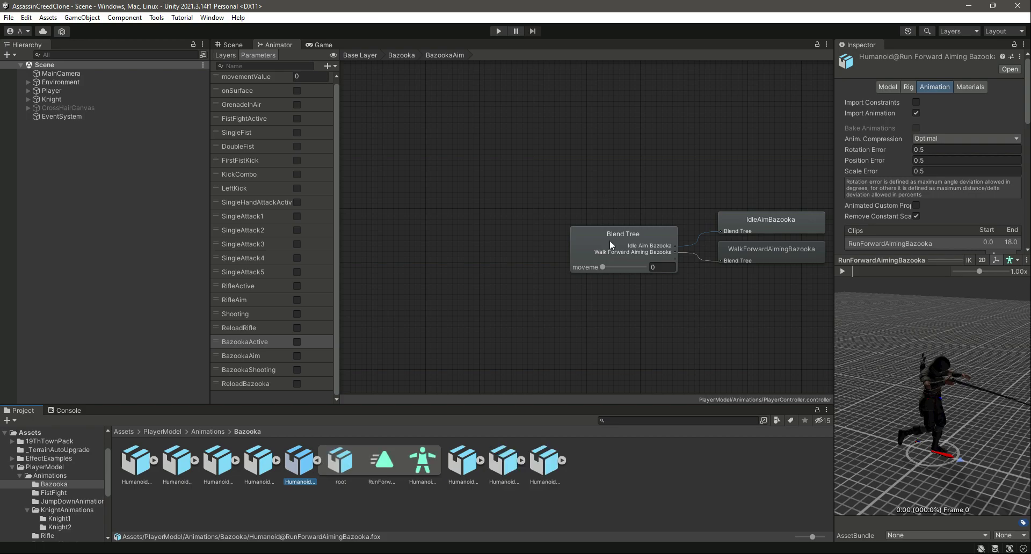
click(612, 245)
drag(382, 460, 907, 170)
click(648, 500)
Add the IdleAimBazooka clip as a new state in the Bazooka sub-state machine and rename the state Shooting
click(402, 55)
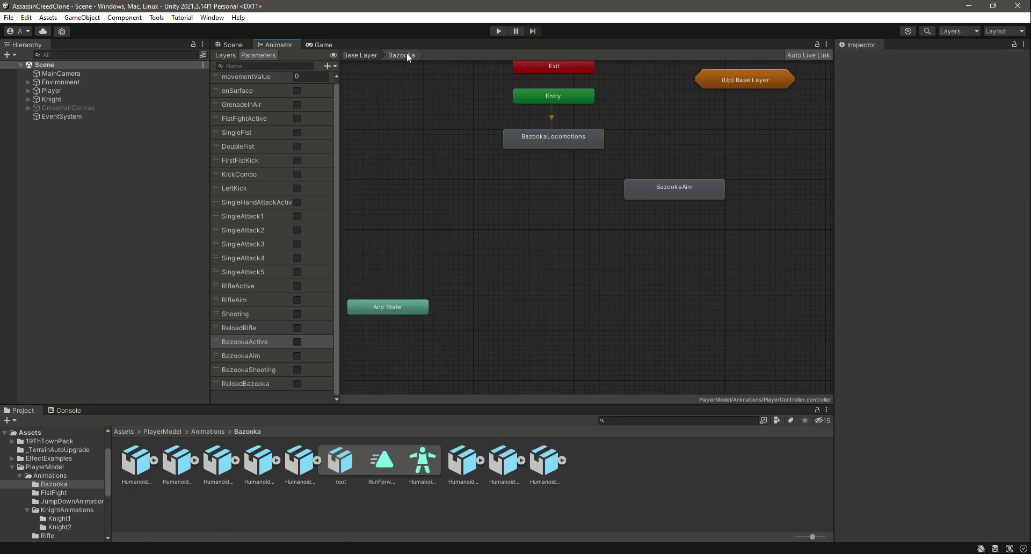
click(630, 227)
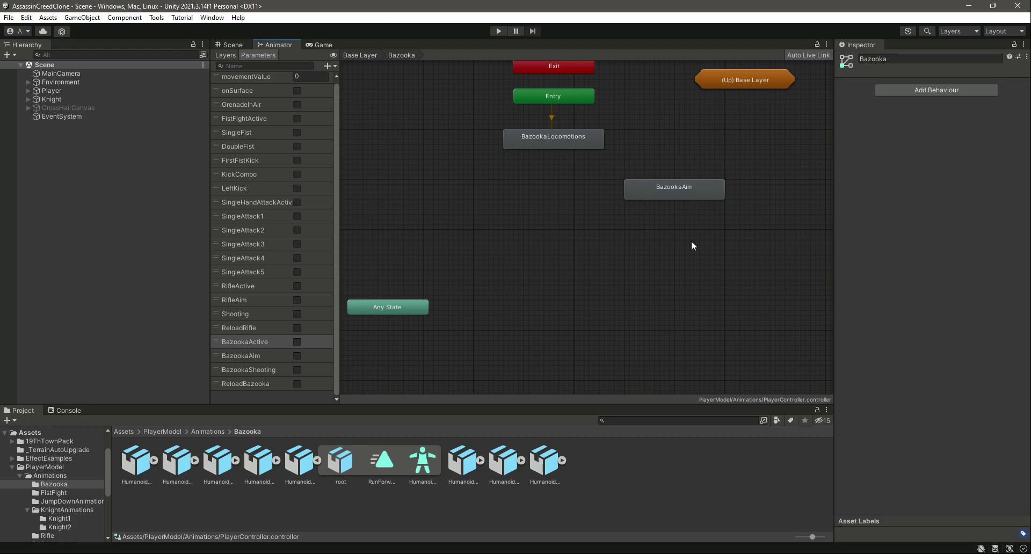
click(318, 460)
click(138, 469)
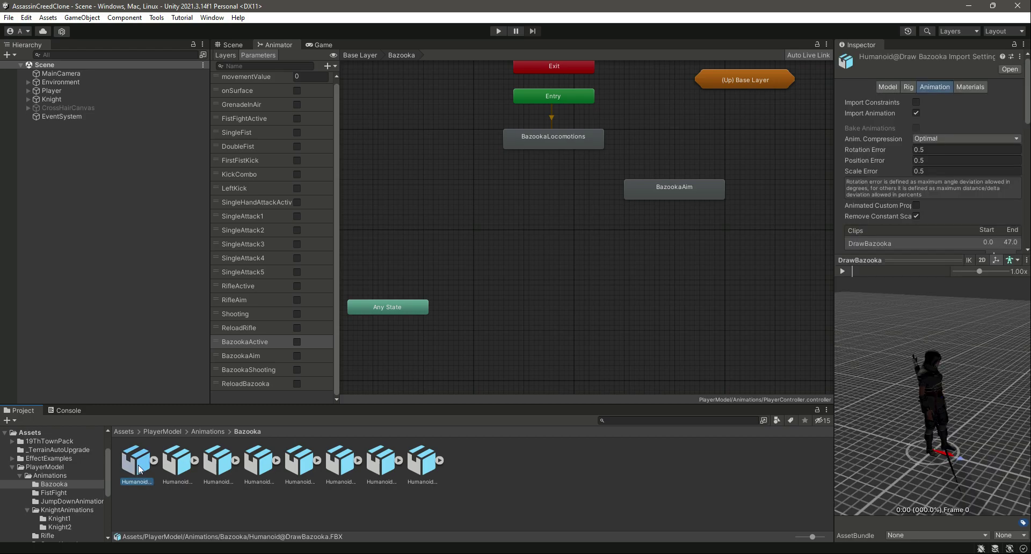
key(Right)
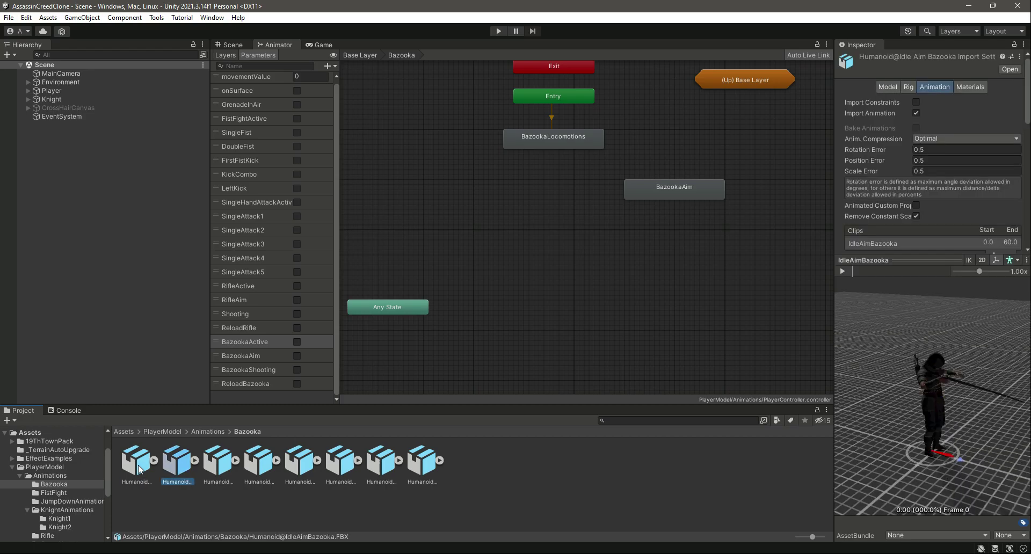
click(842, 272)
drag(177, 462, 658, 264)
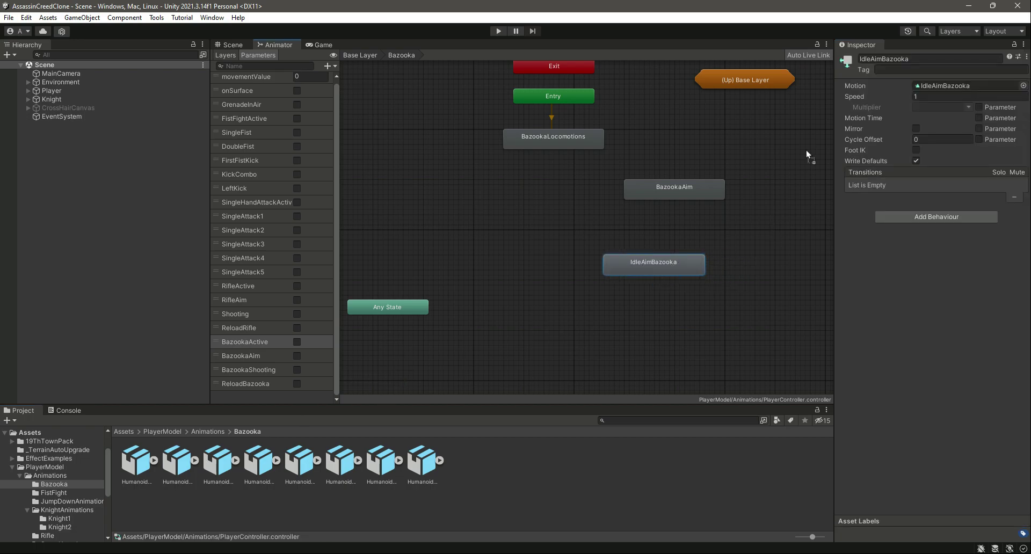
click(918, 58)
text(Sh)
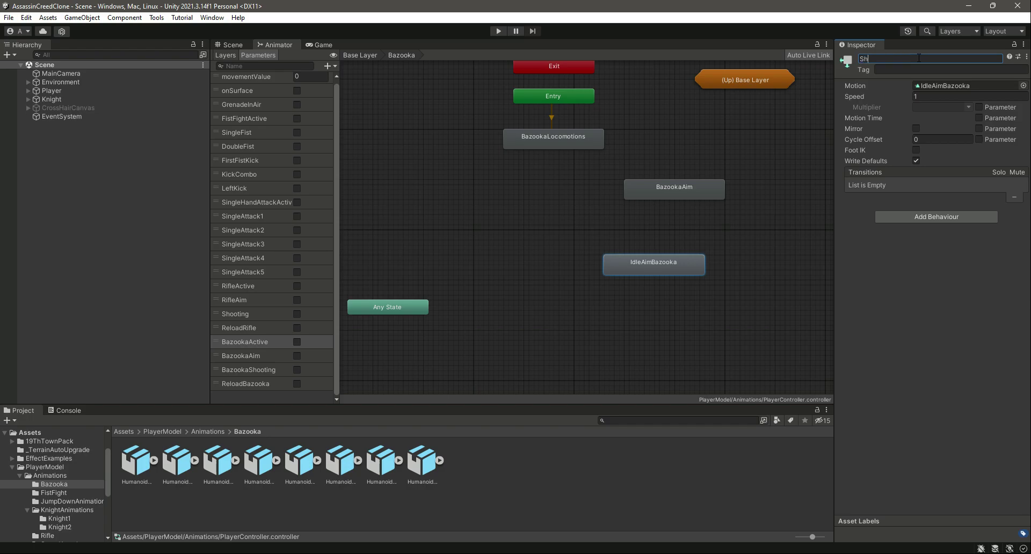
text(ooting)
key(Return)
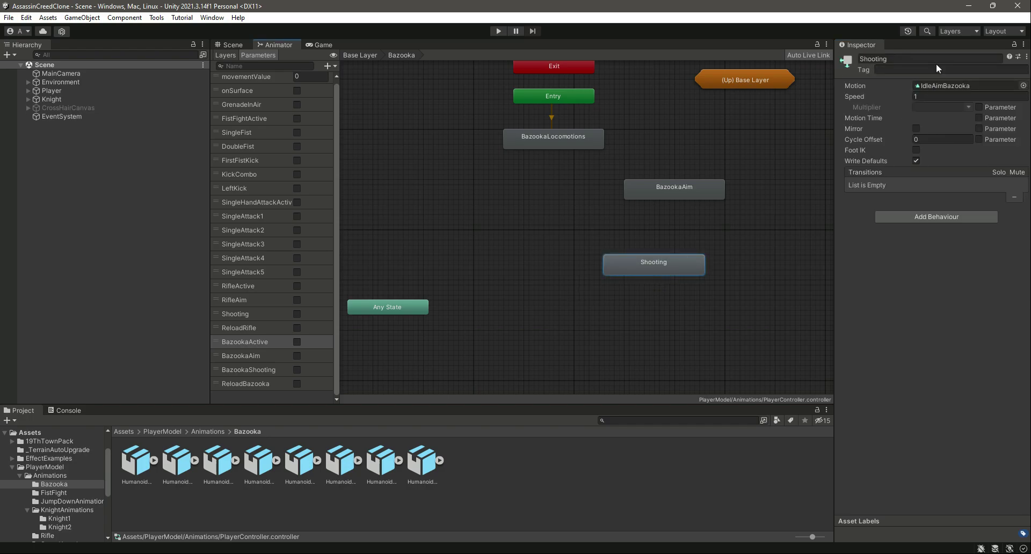
Find the ReloadBazooka clip, add it as a new state below Shooting, and set its speed to 2
click(611, 356)
click(137, 463)
click(176, 462)
click(218, 463)
click(299, 463)
click(254, 476)
drag(252, 477, 590, 341)
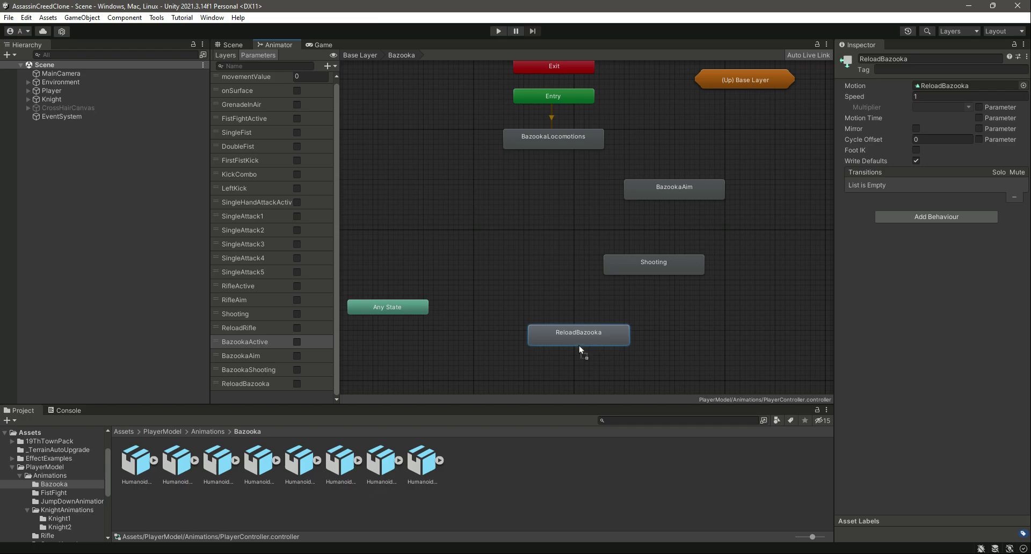
click(926, 97)
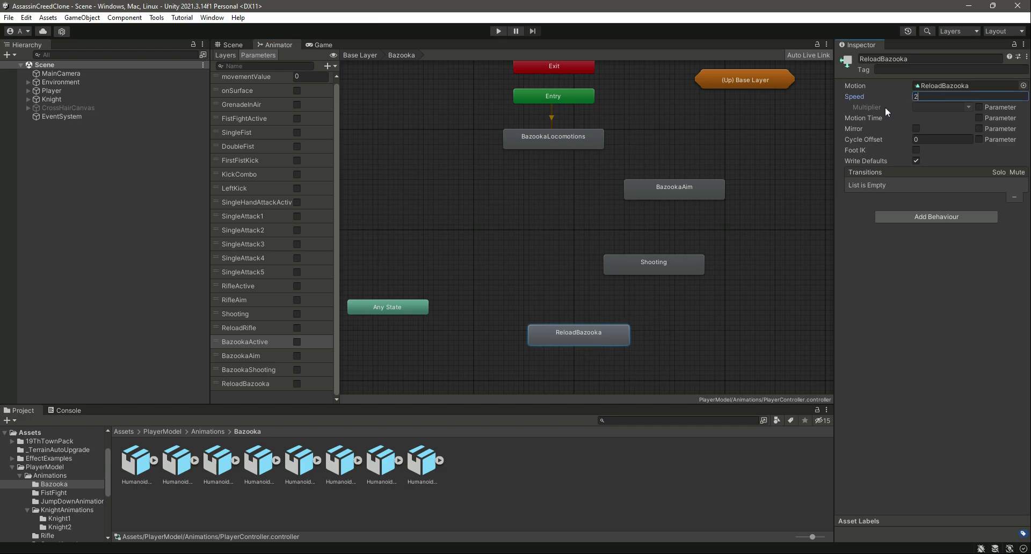
text(2)
click(682, 334)
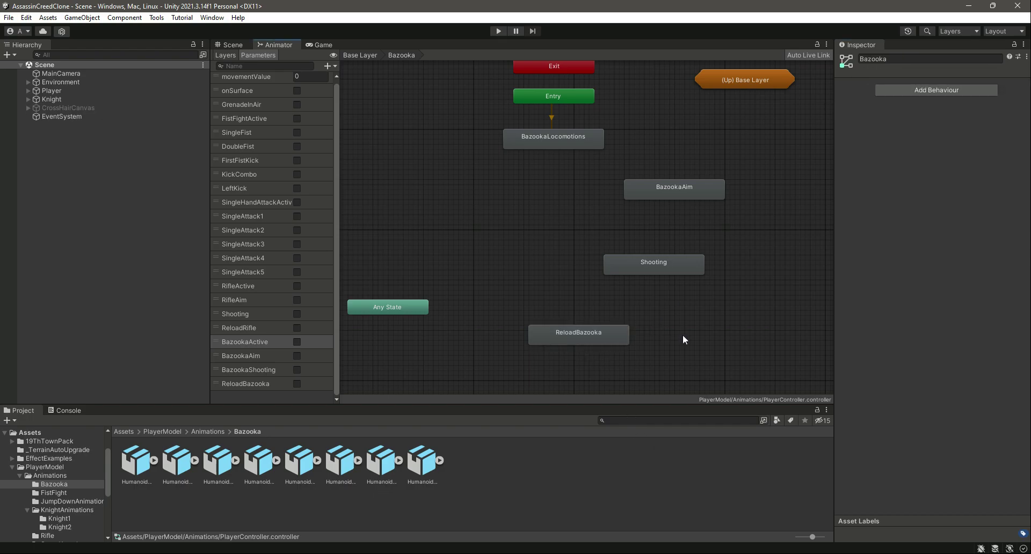
Rearrange the graph with Shooting directly under BazookaAim and ReloadBazooka below BazookaLocomotions, between Any State and Shooting
drag(675, 264, 696, 253)
drag(581, 342, 536, 294)
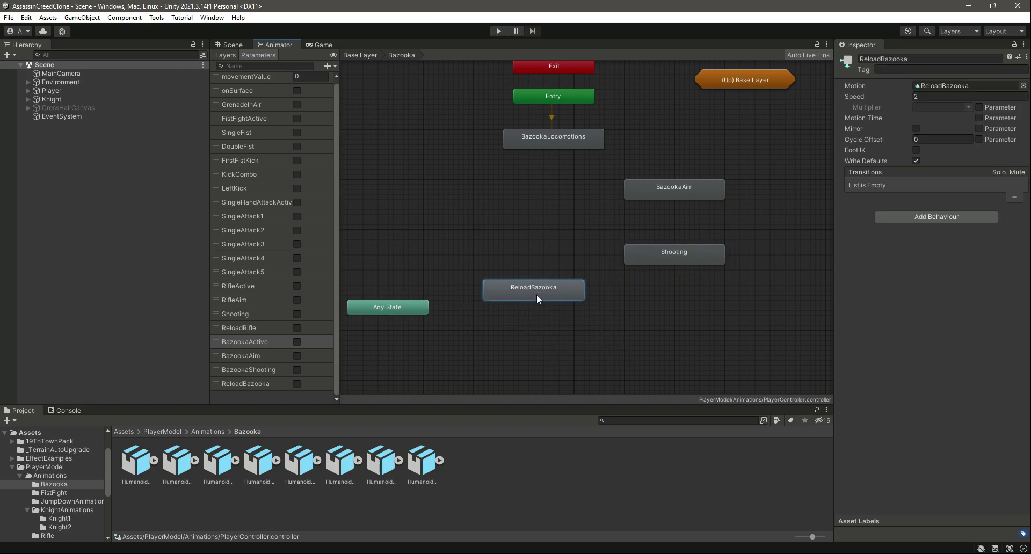